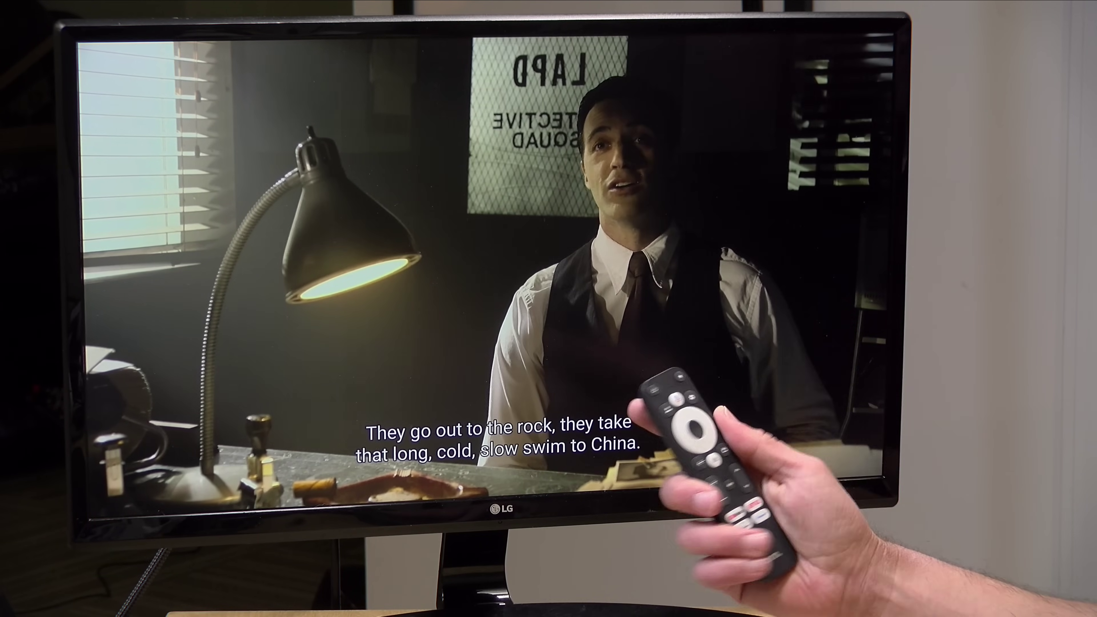
Bring up the playback controls for the movie Meridian and open its Playback Settings
{"action": "key", "text": "Return"}
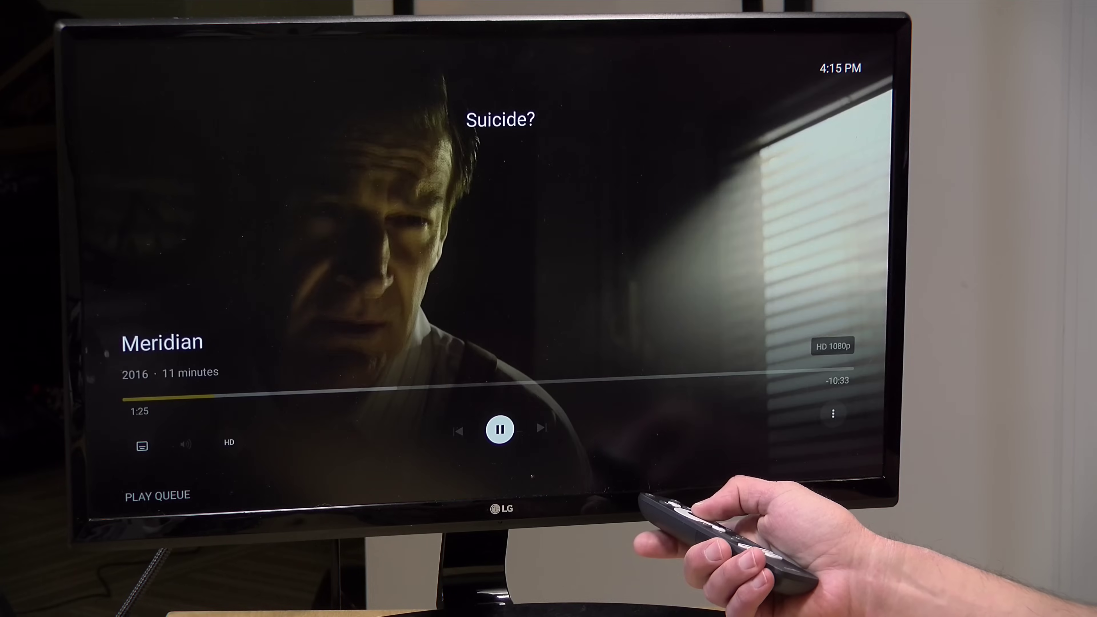
{"action": "key", "text": "Right"}
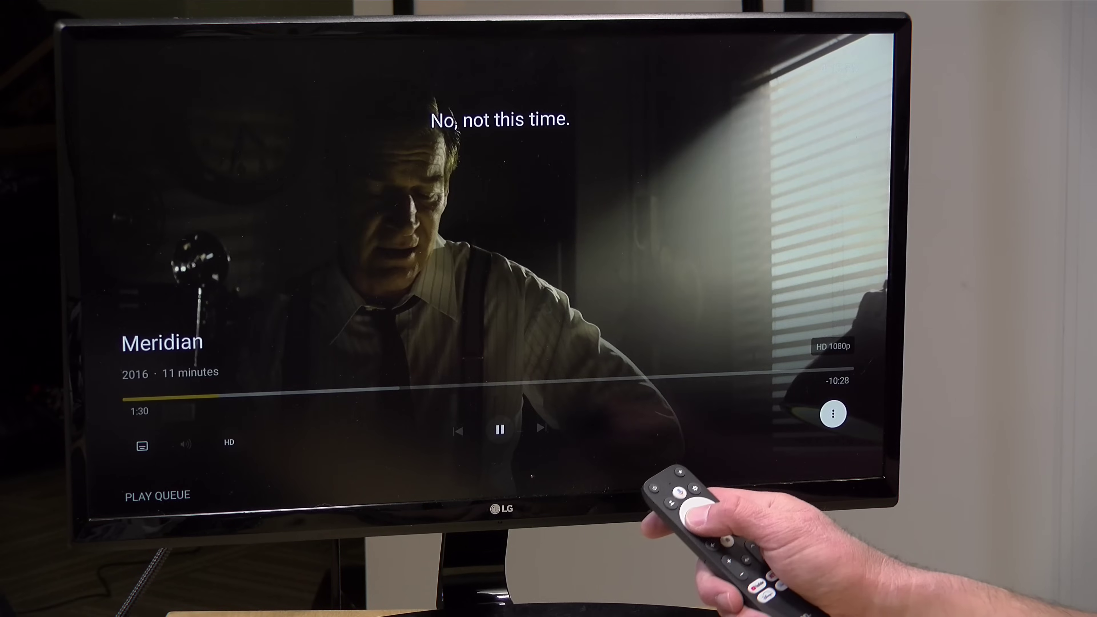
{"action": "key", "text": "Left"}
{"action": "key", "text": "Right"}
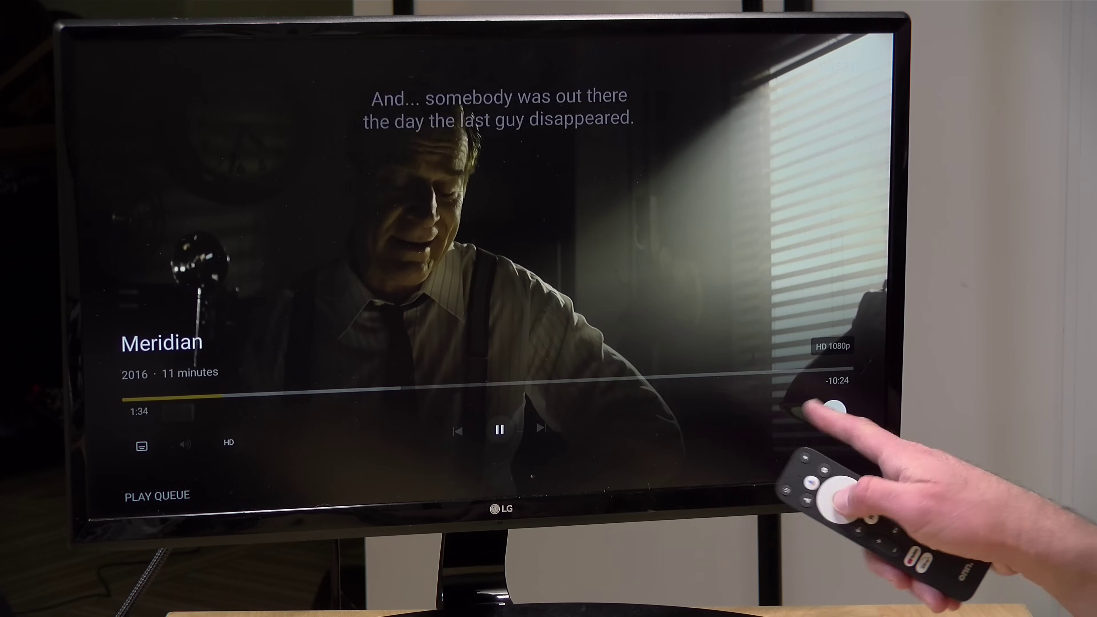
{"action": "key", "text": "Return"}
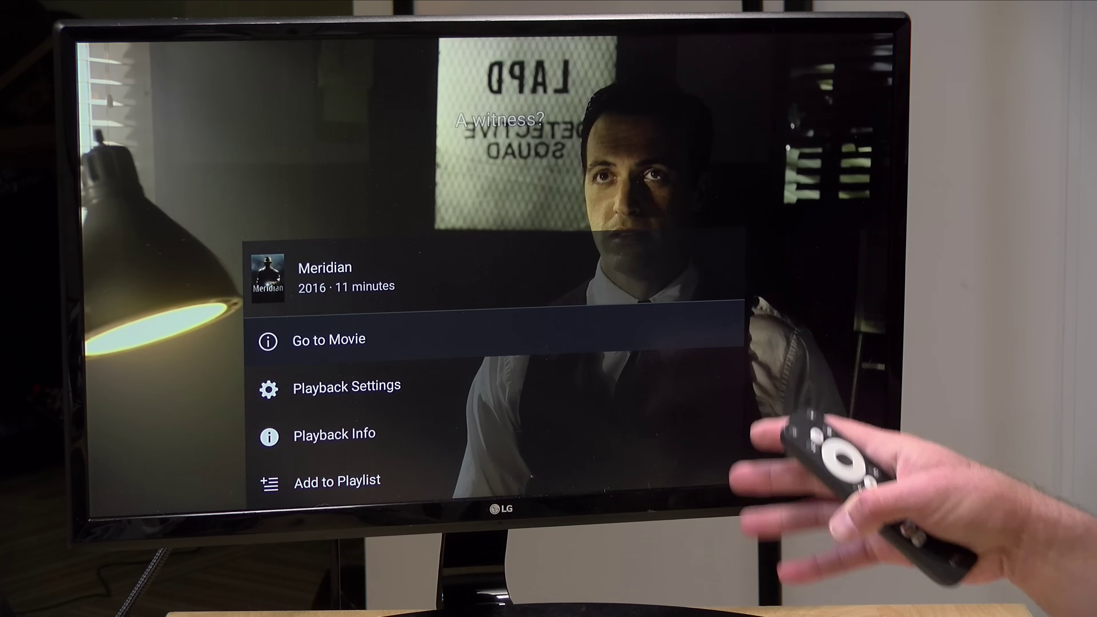
{"action": "key", "text": "Down"}
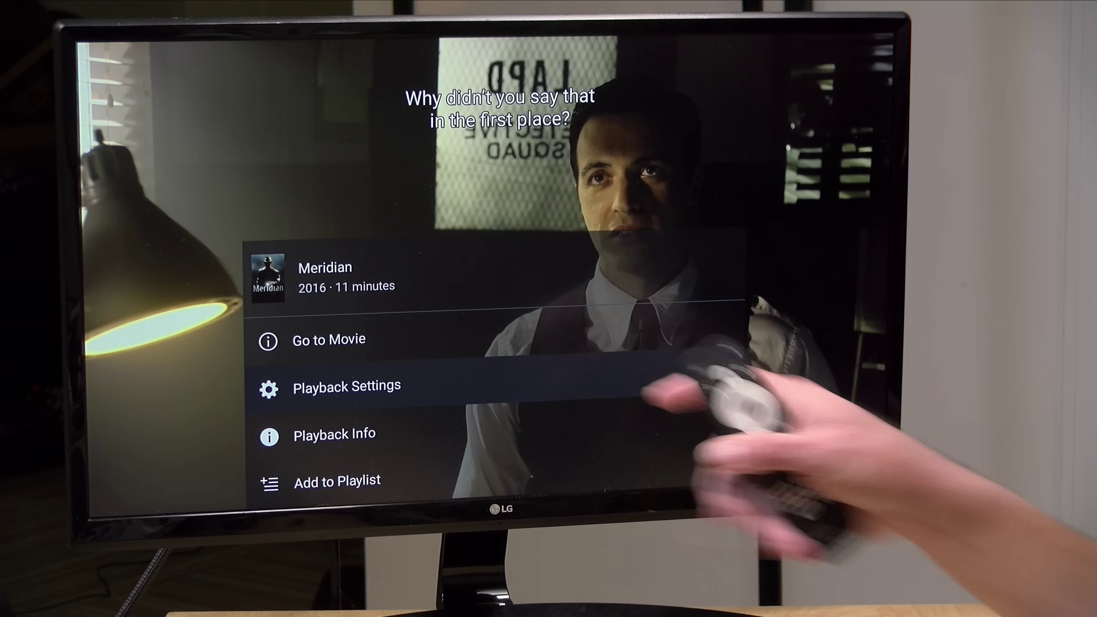
{"action": "key", "text": "Return"}
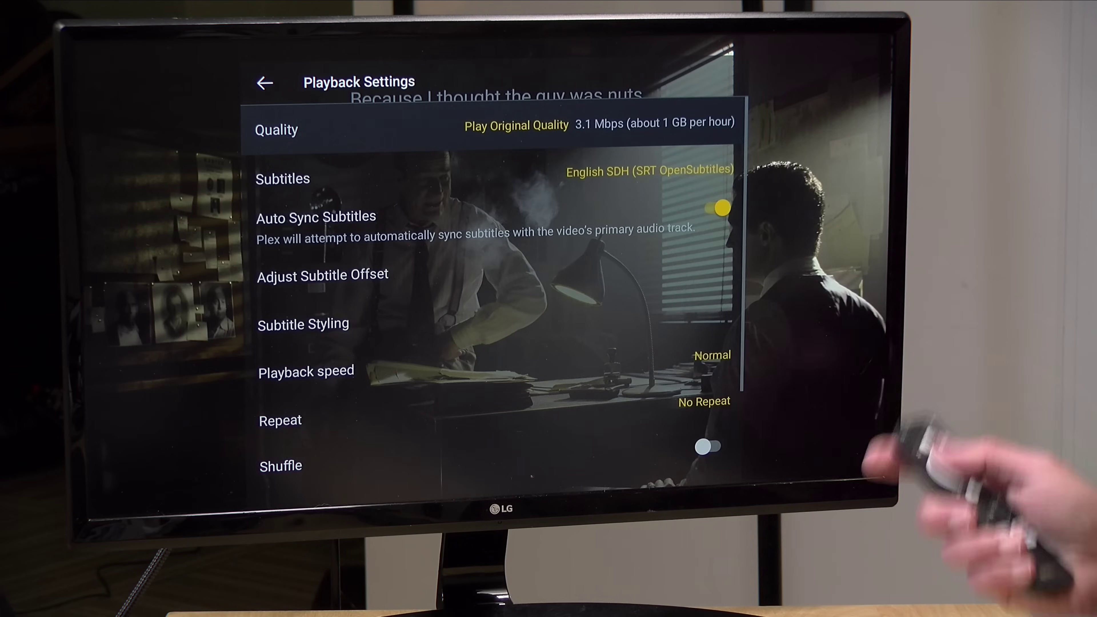
Look over the subtitle options in Playback Settings, focusing on Auto Sync Subtitles and Adjust Subtitle Offset
{"action": "key", "text": "Down"}
{"action": "key", "text": "Down"}
{"action": "key", "text": "Down"}
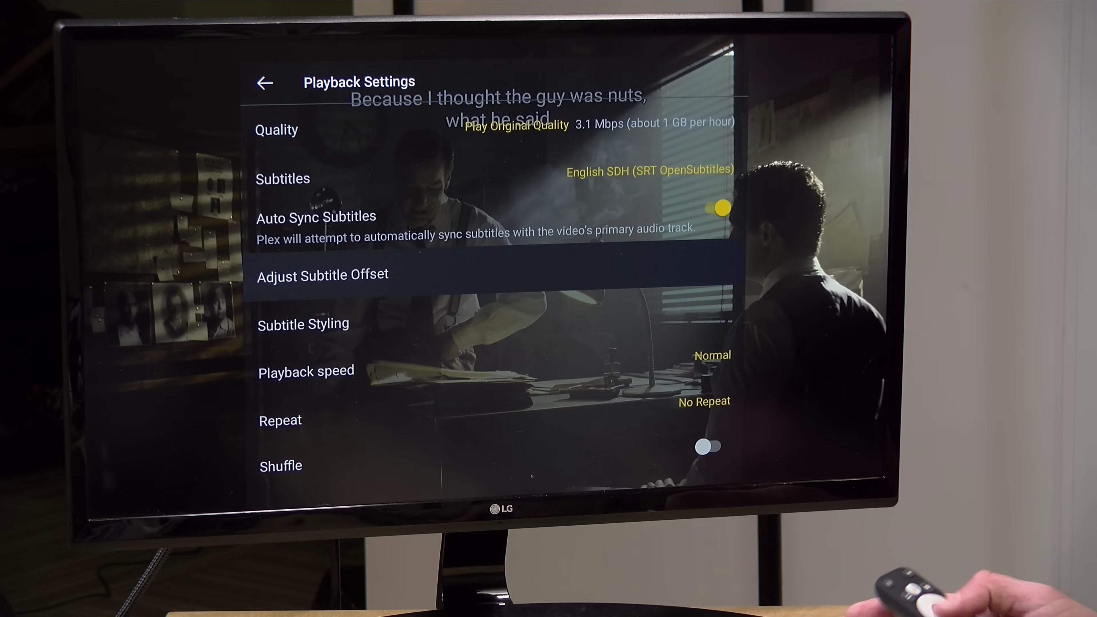
{"action": "key", "text": "Up"}
{"action": "key", "text": "Down"}
{"action": "key", "text": "Down"}
{"action": "key", "text": "Up"}
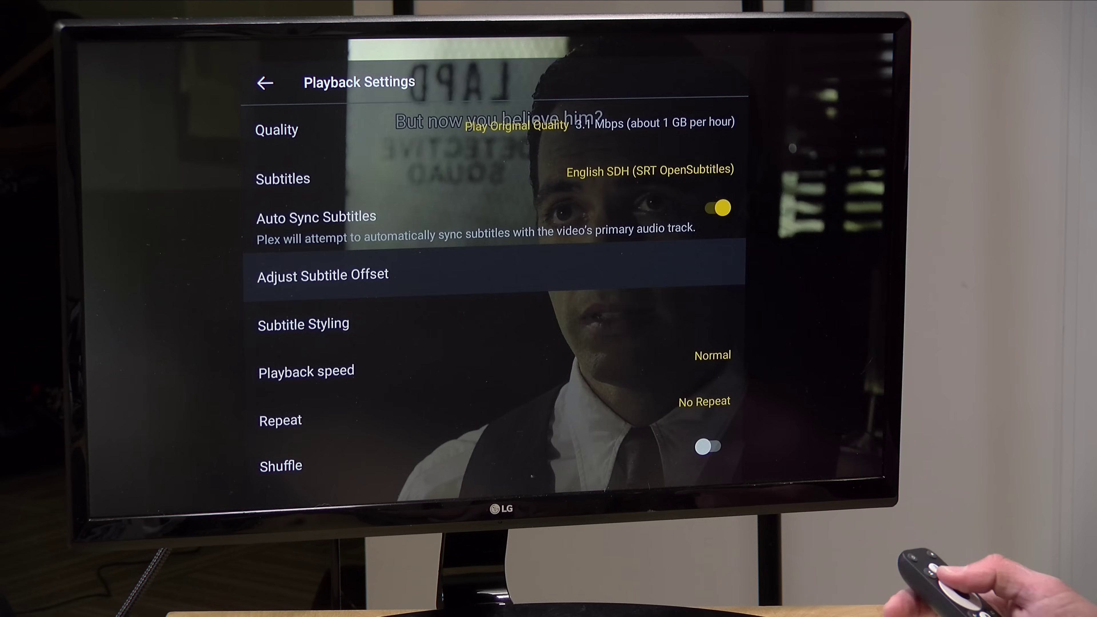
{"action": "key", "text": "Up"}
{"action": "key", "text": "Up"}
{"action": "key", "text": "Down"}
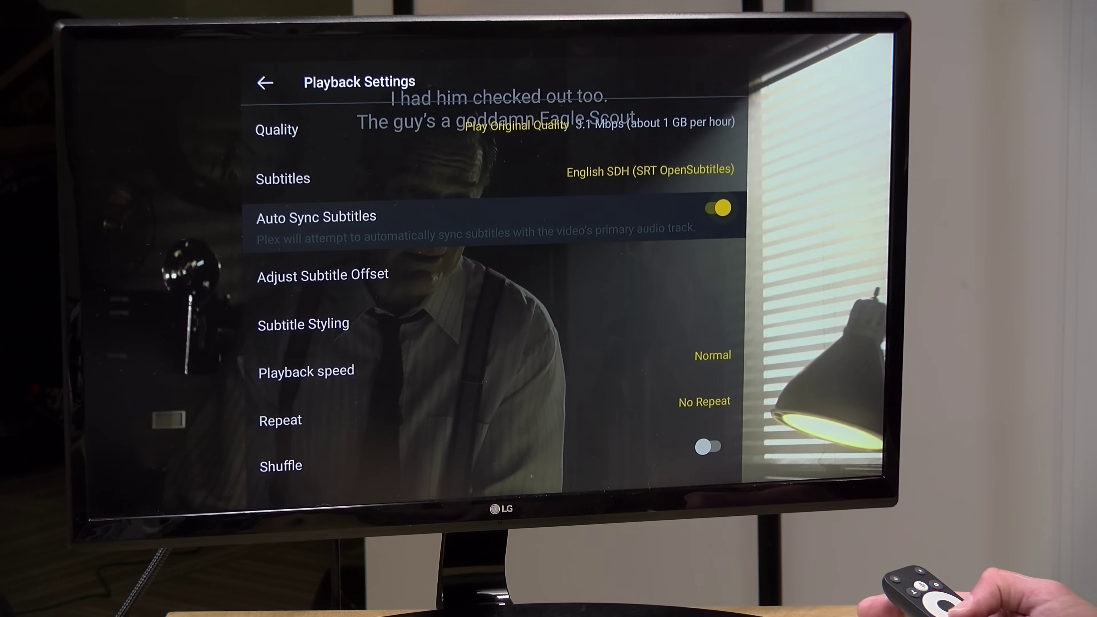
{"action": "key", "text": "Down"}
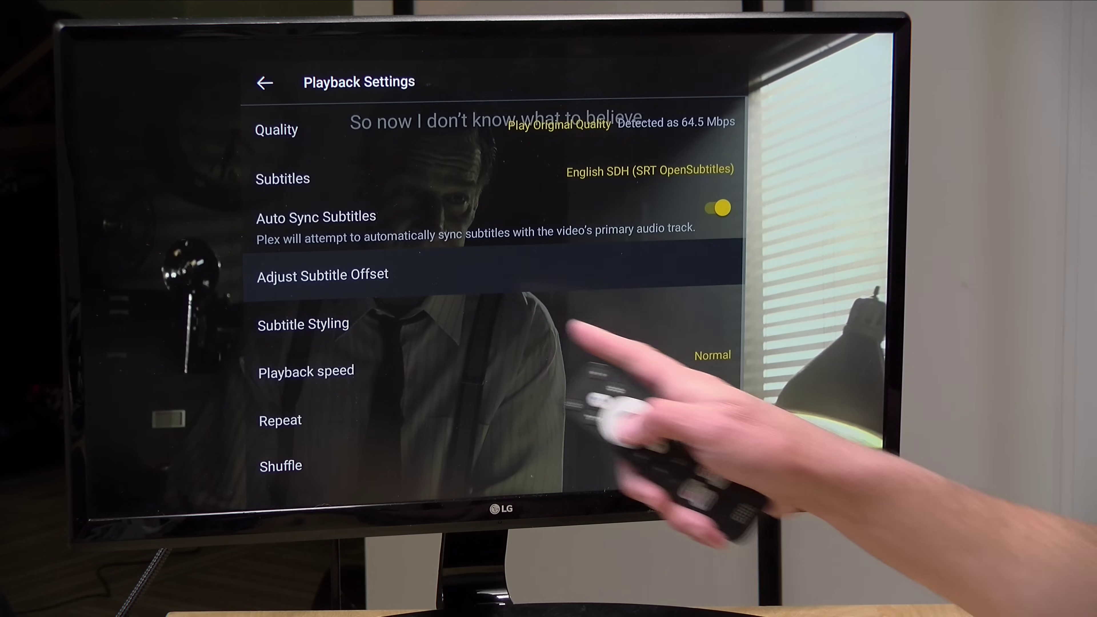
Open the subtitle offset adjustment and raise the offset to 350 ms in 50 ms increments
{"action": "key", "text": "Return"}
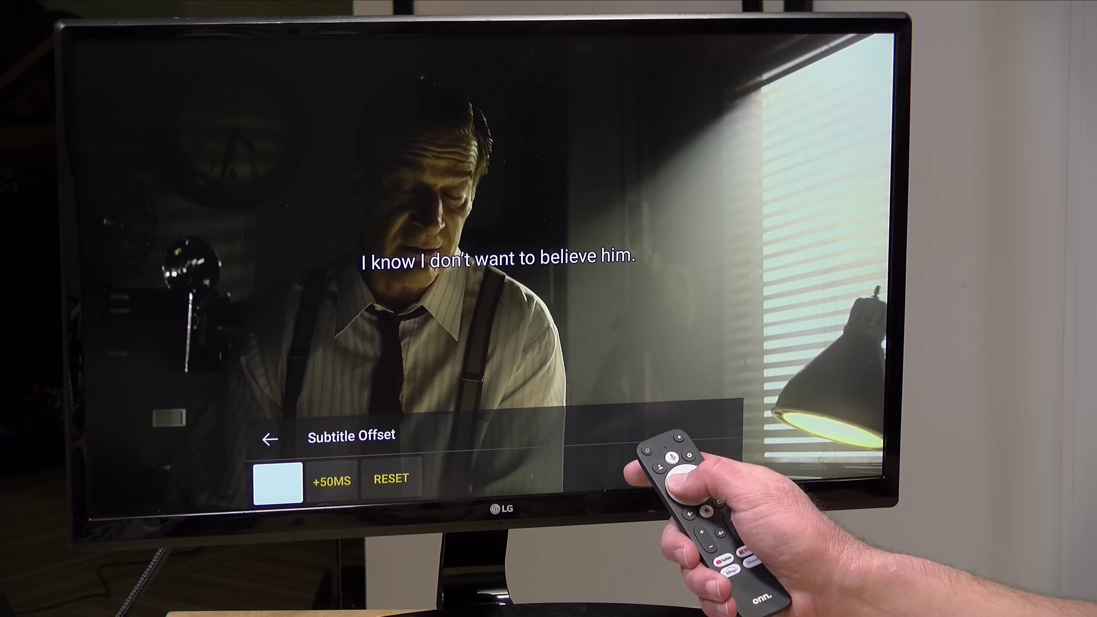
{"action": "key", "text": "Right"}
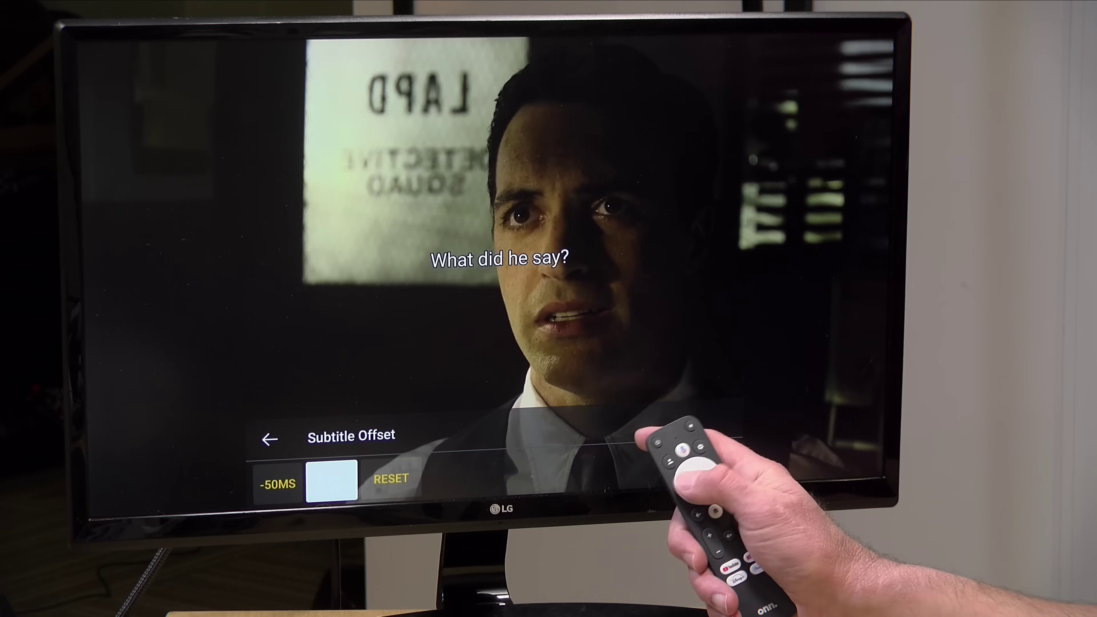
{"action": "key", "text": "Right"}
{"action": "key", "text": "Return"}
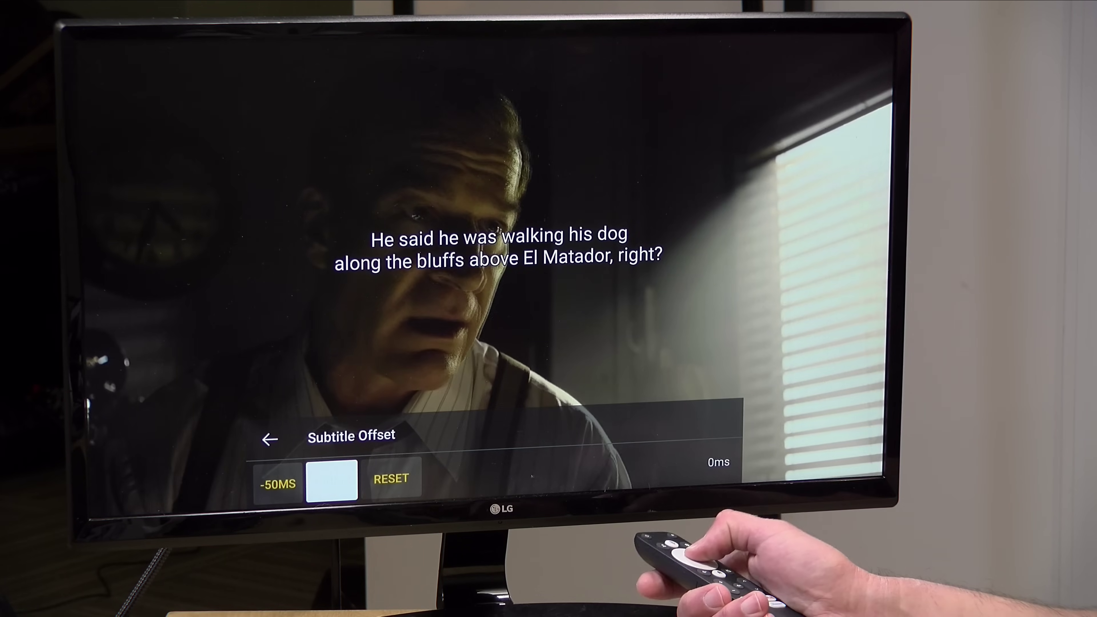
{"action": "key", "text": "Return"}
{"action": "key", "text": "Return"}
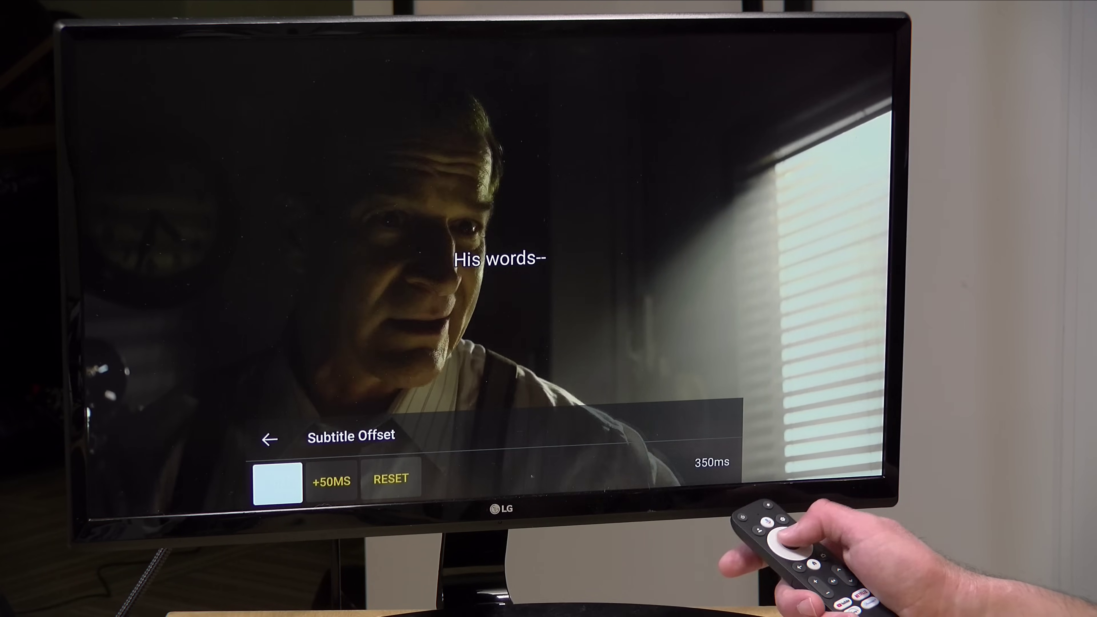
Lower the subtitle offset to -350 ms in 50 ms decrements
{"action": "key", "text": "Return"}
{"action": "key", "text": "Return"}
{"action": "key", "text": "Return"}
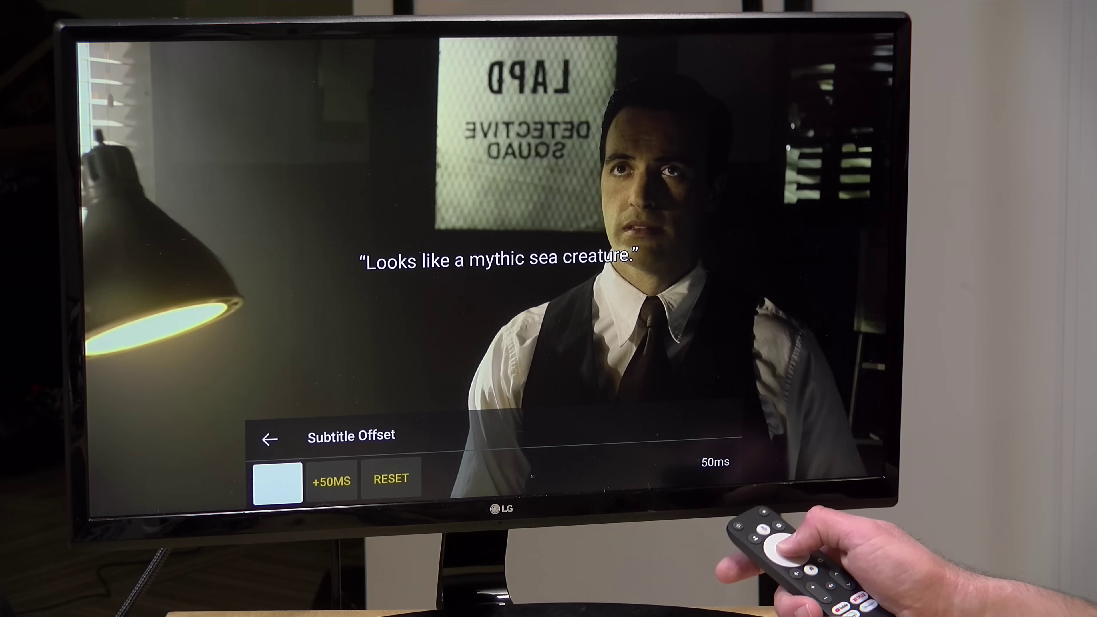
{"action": "key", "text": "Return"}
{"action": "key", "text": "Return"}
{"action": "key", "text": "Return"}
{"action": "key", "text": "Return"}
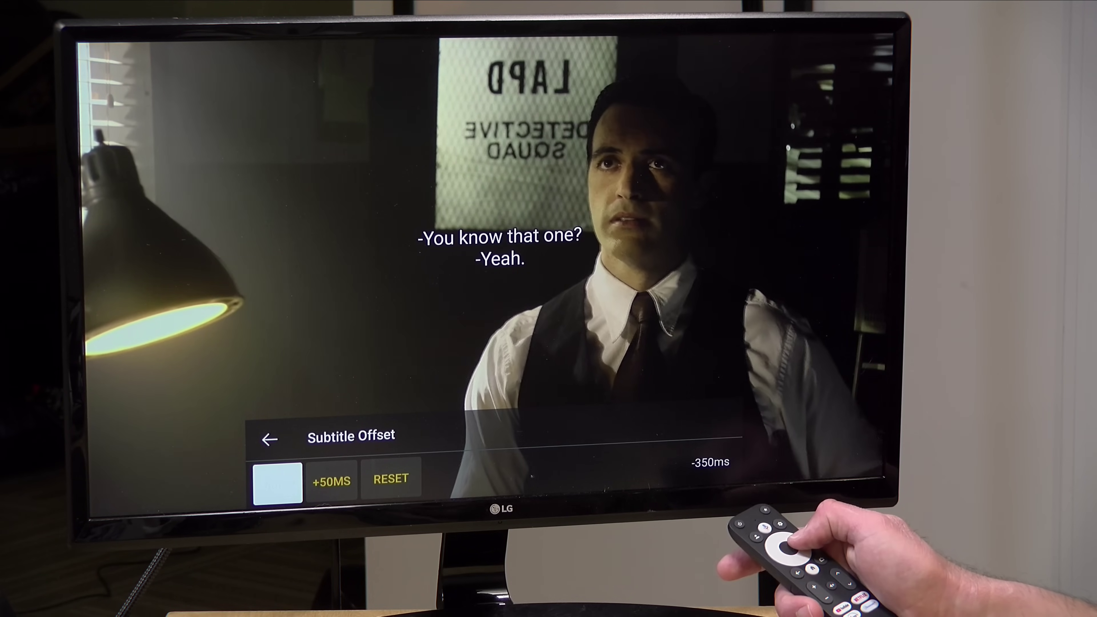
Reset the subtitle offset and return to the playing movie
{"action": "key", "text": "Right"}
{"action": "key", "text": "Right"}
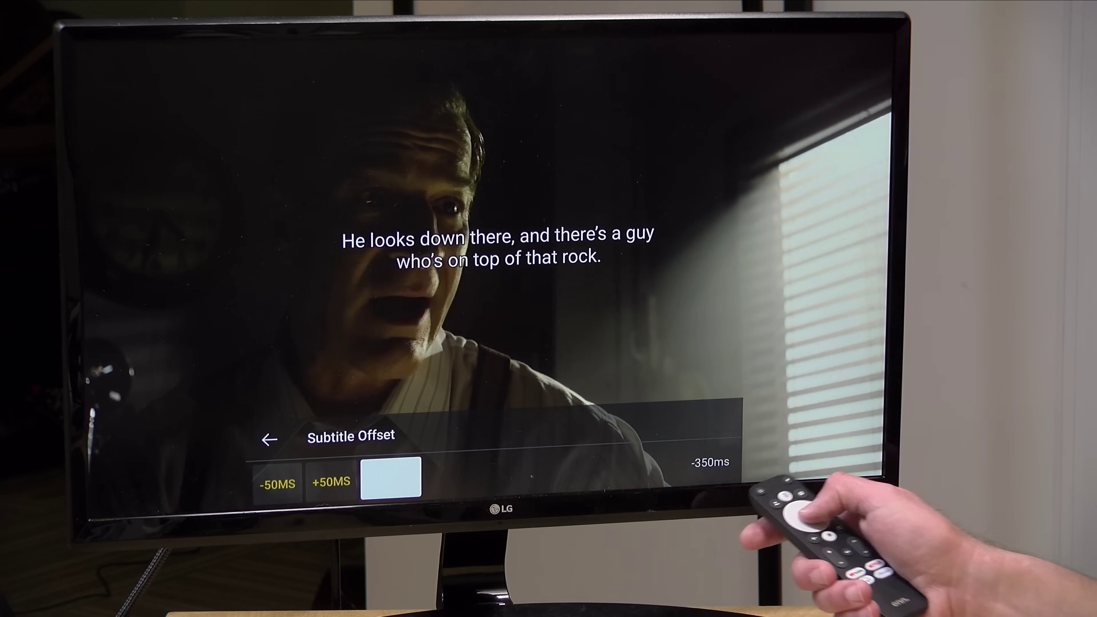
{"action": "key", "text": "Return"}
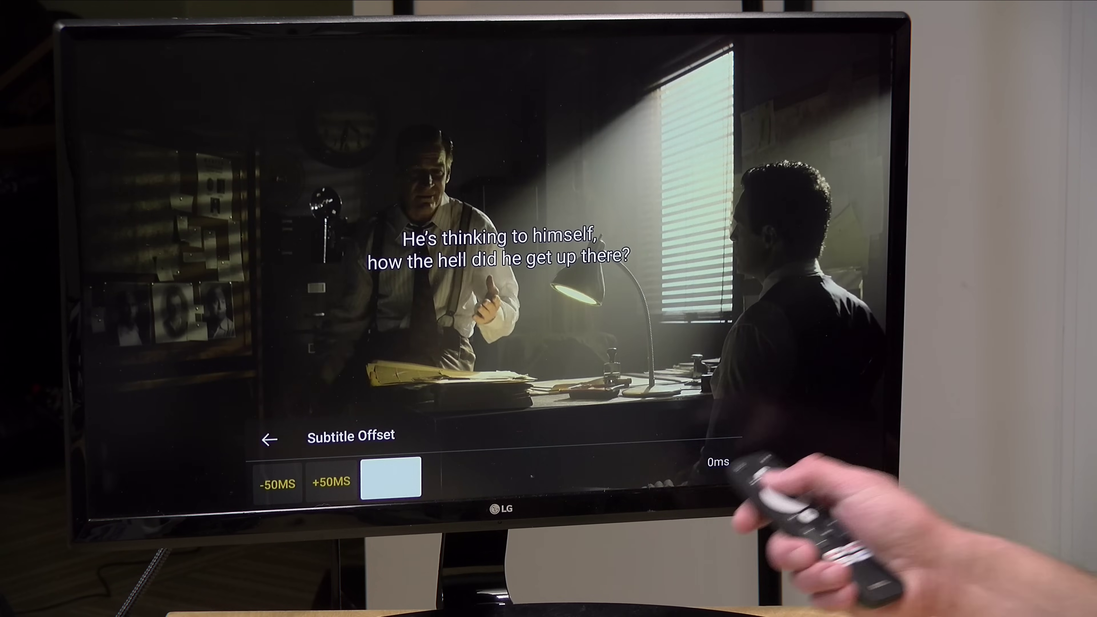
{"action": "key", "text": "Up"}
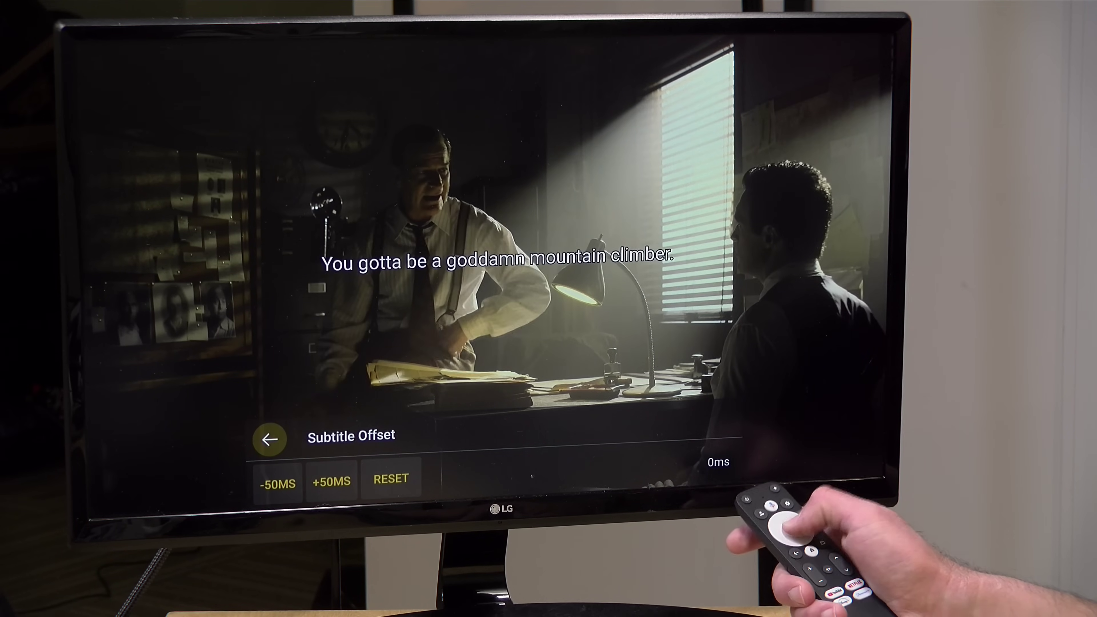
{"action": "key", "text": "Return"}
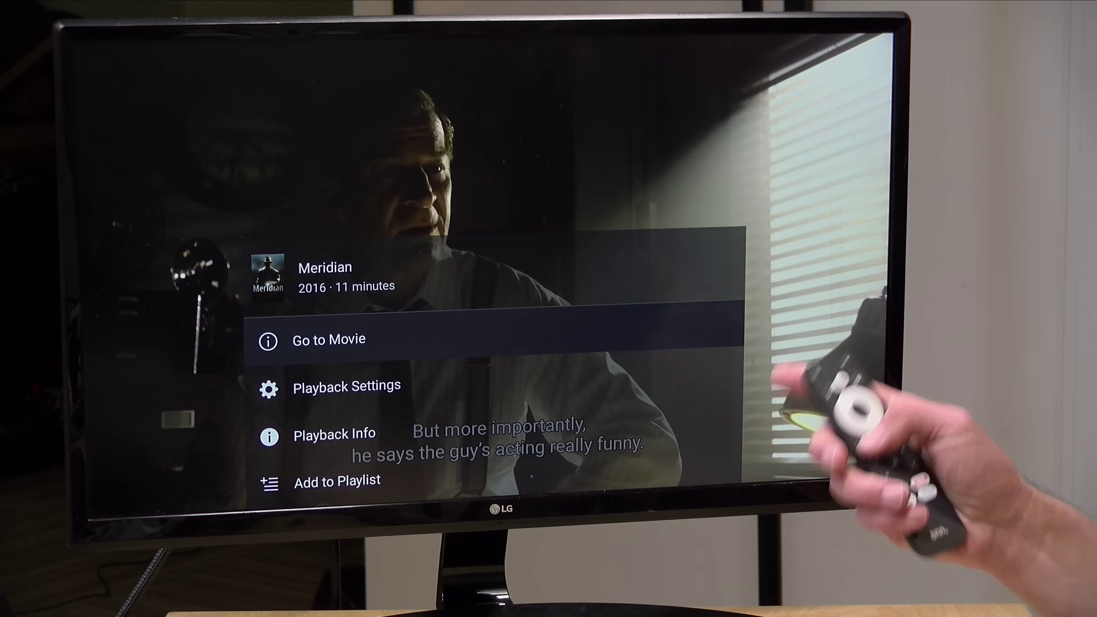
{"action": "key", "text": "Escape"}
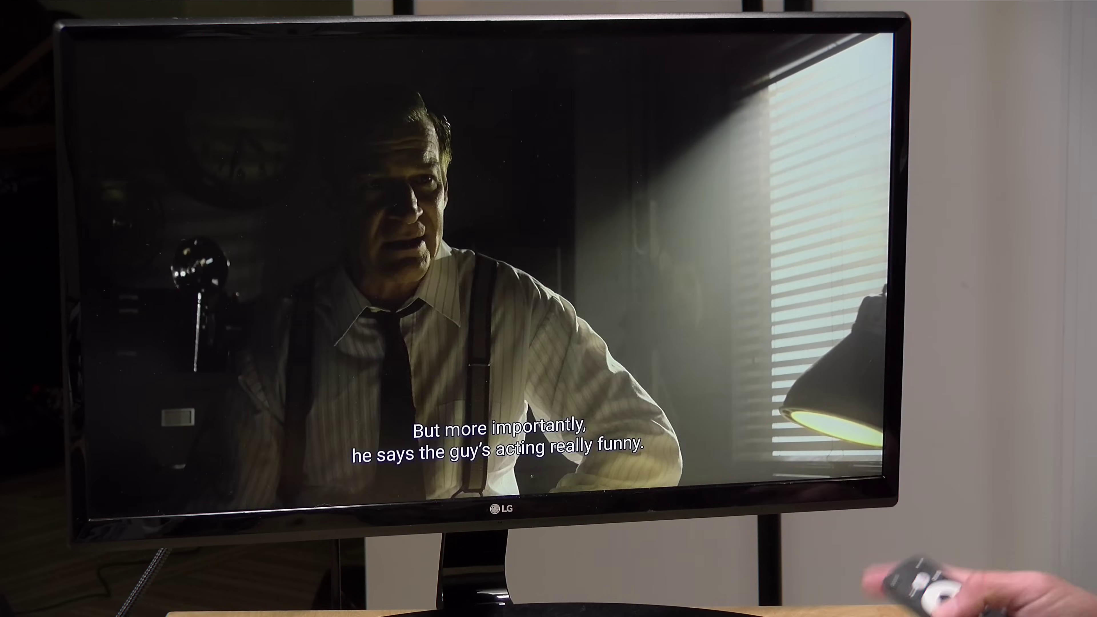
{"action": "key", "text": "Down"}
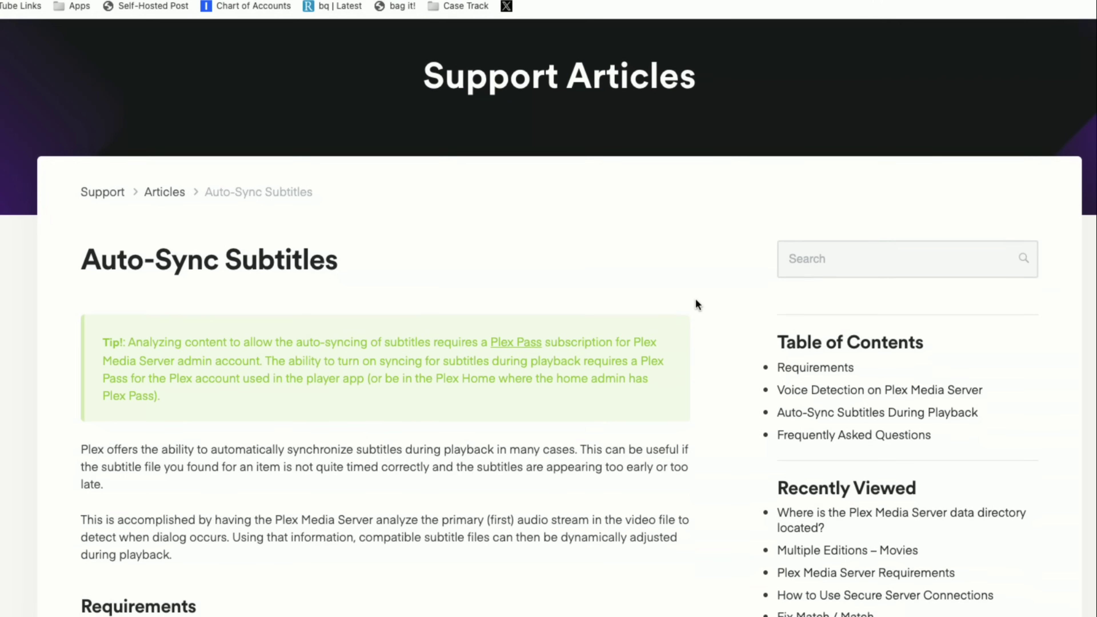
Read the requirements and supported players in Plex's Auto-Sync Subtitles support article in the web browser
{"action": "scroll", "coordinate": [696, 300], "scroll_direction": "down", "scroll_amount": 2}
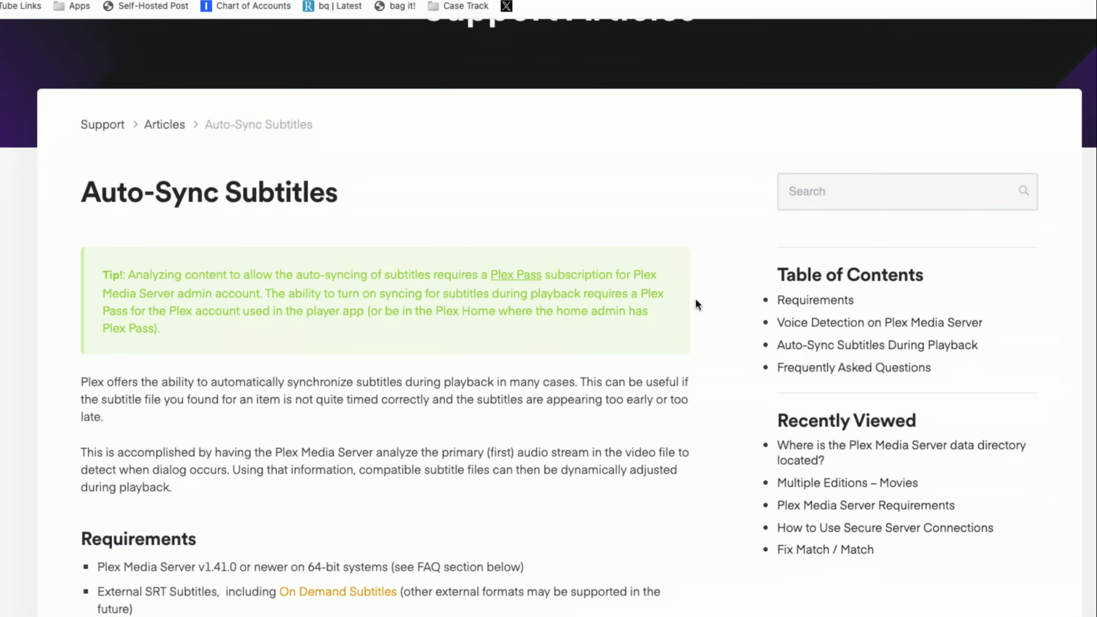
{"action": "scroll", "coordinate": [696, 299], "scroll_direction": "down", "scroll_amount": 2}
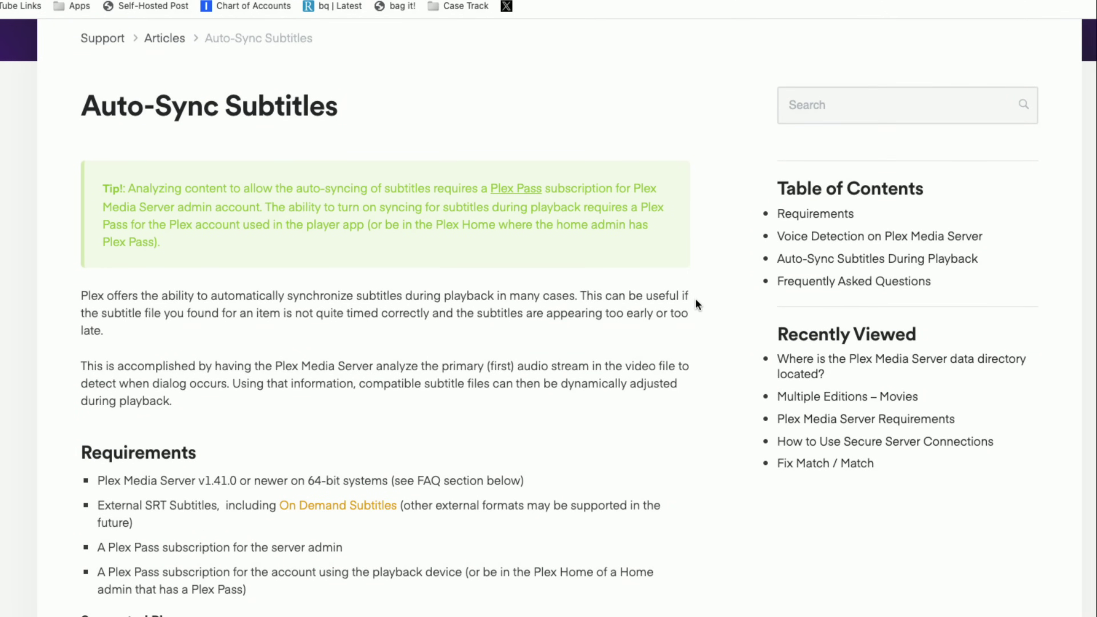
{"action": "scroll", "coordinate": [696, 300], "scroll_direction": "down", "scroll_amount": 1}
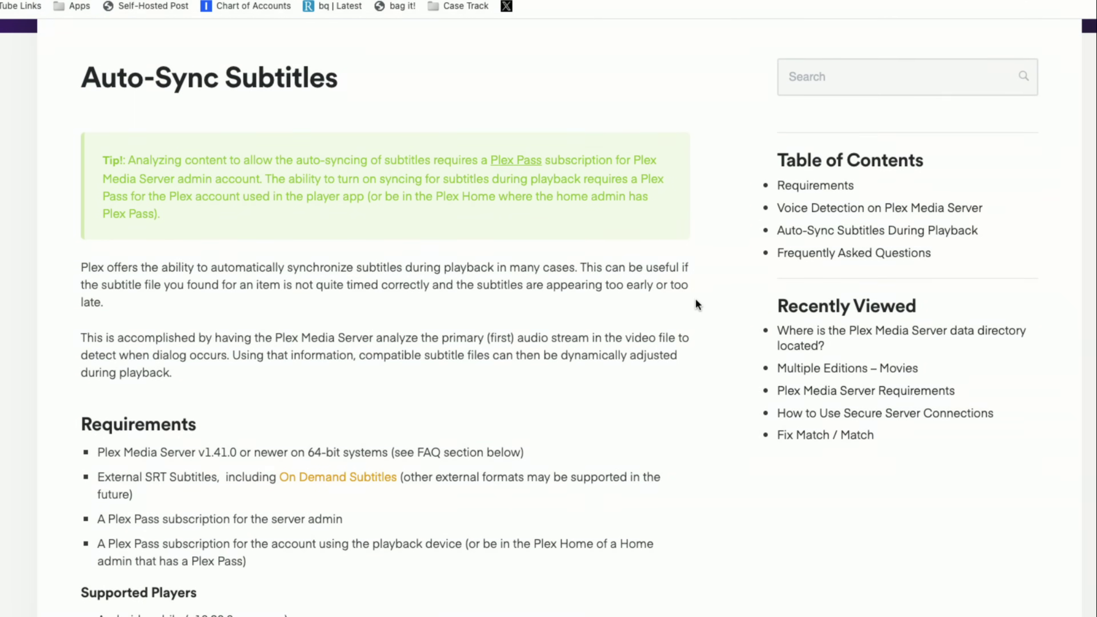
{"action": "scroll", "coordinate": [695, 299], "scroll_direction": "down", "scroll_amount": 3}
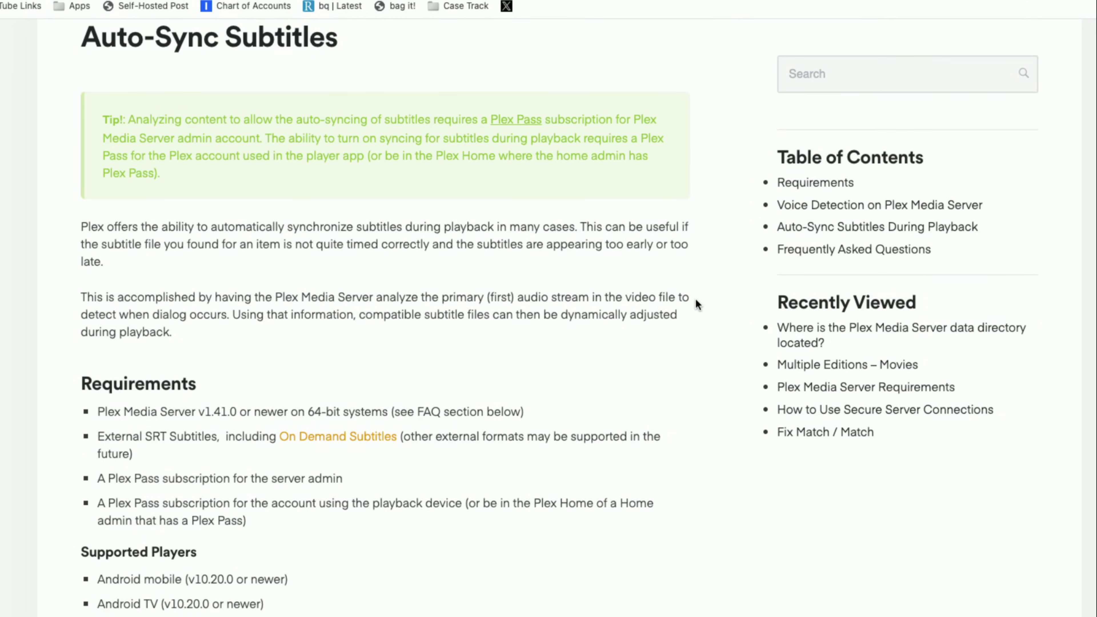
{"action": "scroll", "coordinate": [695, 298], "scroll_direction": "down", "scroll_amount": 1}
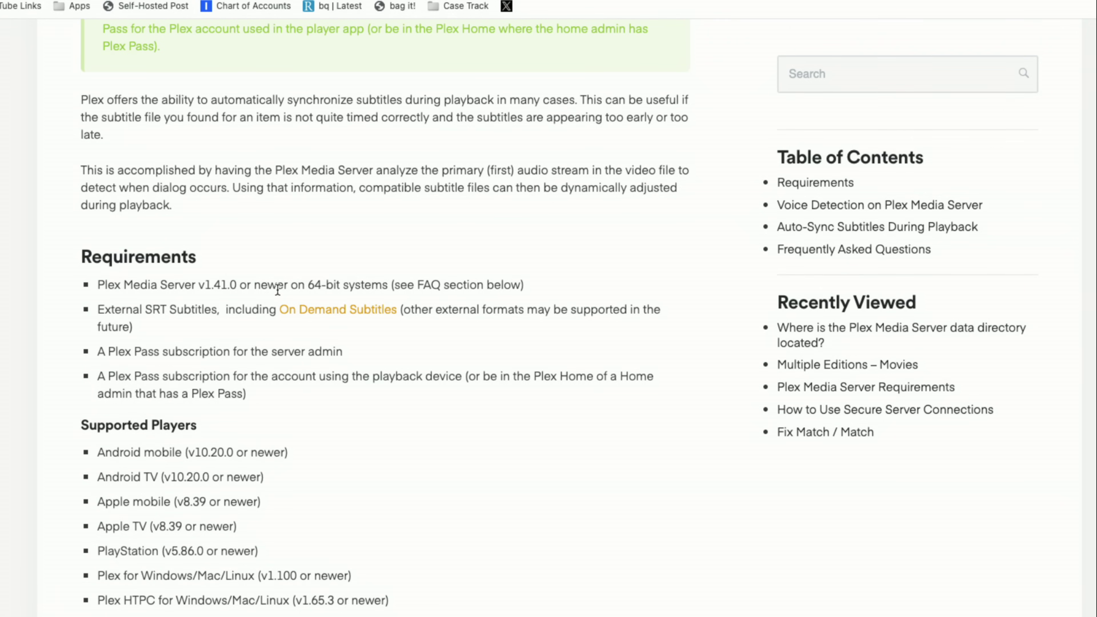
{"action": "scroll", "coordinate": [277, 289], "scroll_direction": "down", "scroll_amount": 1}
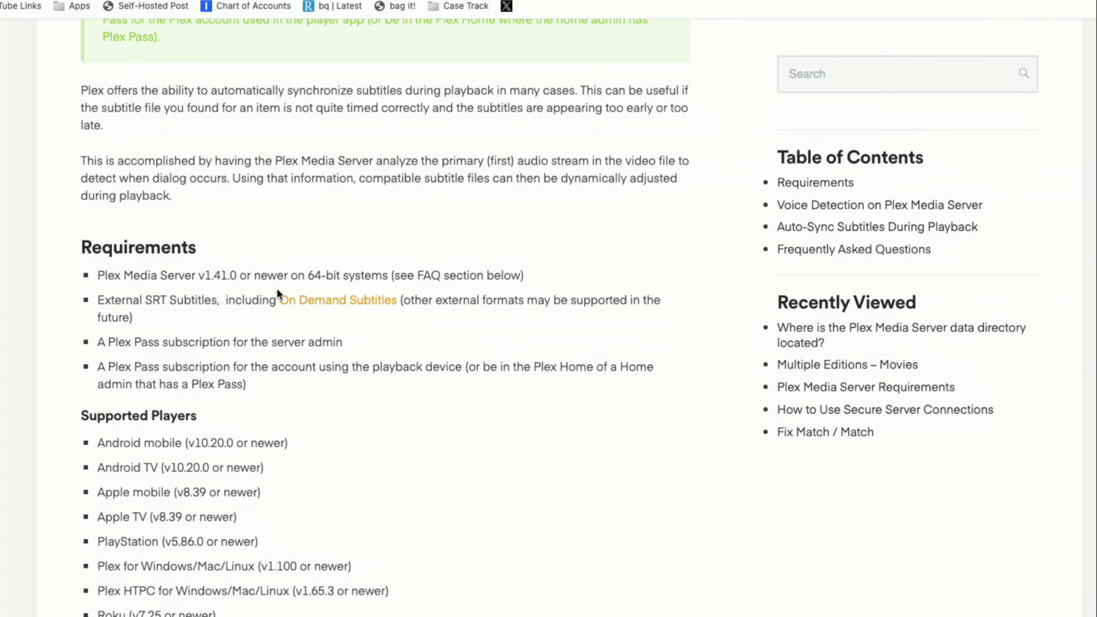
{"action": "scroll", "coordinate": [277, 288], "scroll_direction": "down", "scroll_amount": 1}
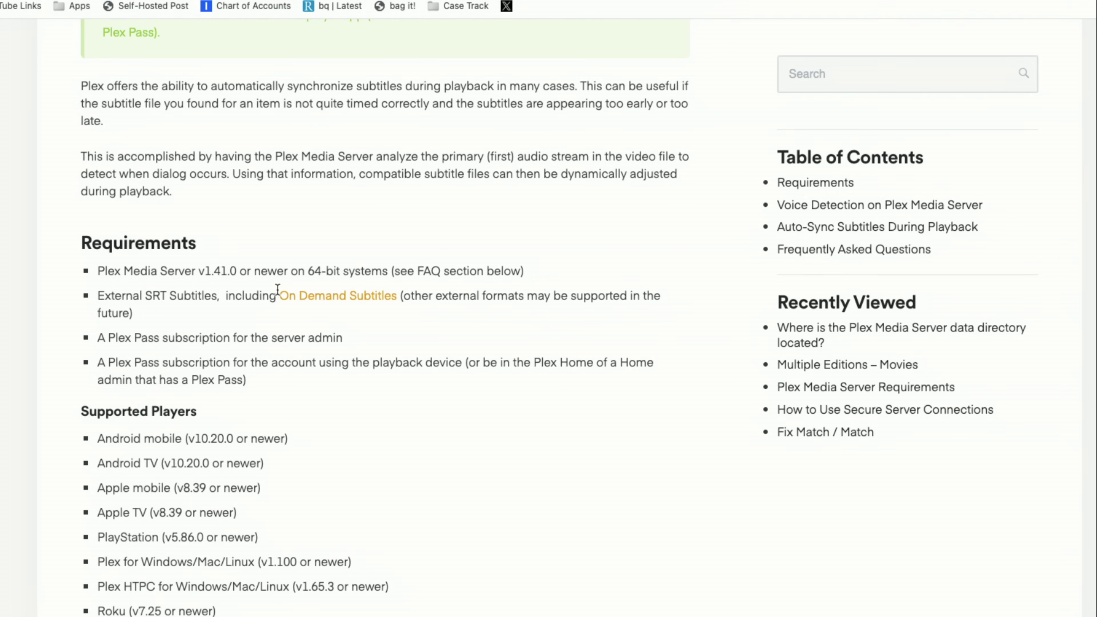
{"action": "scroll", "coordinate": [278, 289], "scroll_direction": "down", "scroll_amount": 15}
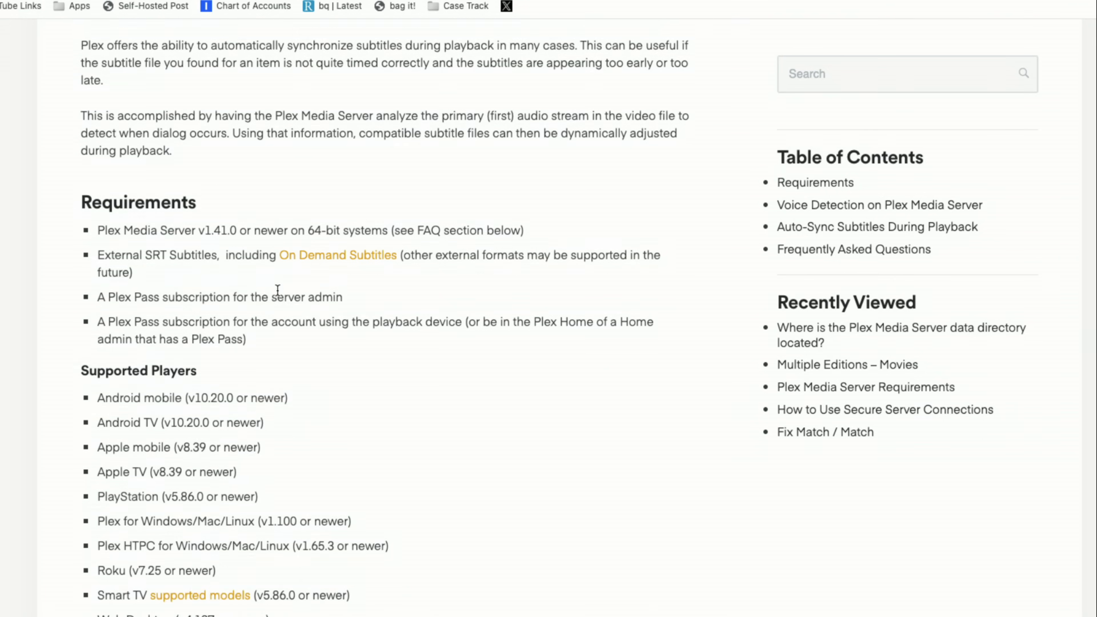
Examine the Auto-Sync article's FAQ entry on unsupported server platforms, highlighting each listed system from 32-bit systems to FreeBSD
{"action": "scroll", "coordinate": [277, 291], "scroll_direction": "down", "scroll_amount": 20}
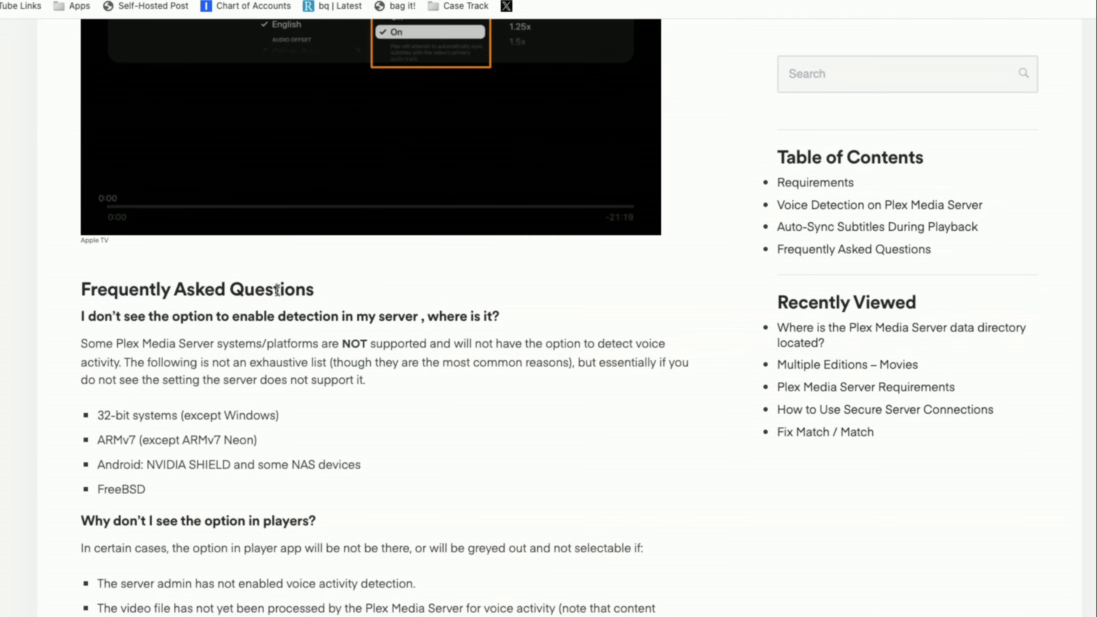
{"action": "scroll", "coordinate": [278, 293], "scroll_direction": "up", "scroll_amount": 10}
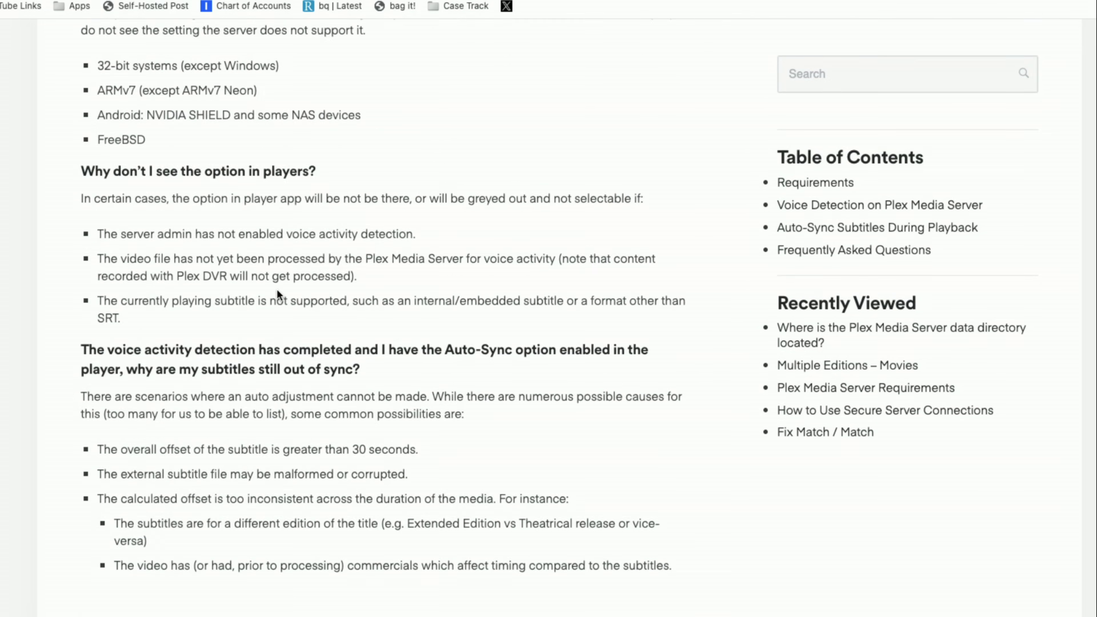
{"action": "scroll", "coordinate": [278, 291], "scroll_direction": "up", "scroll_amount": 1}
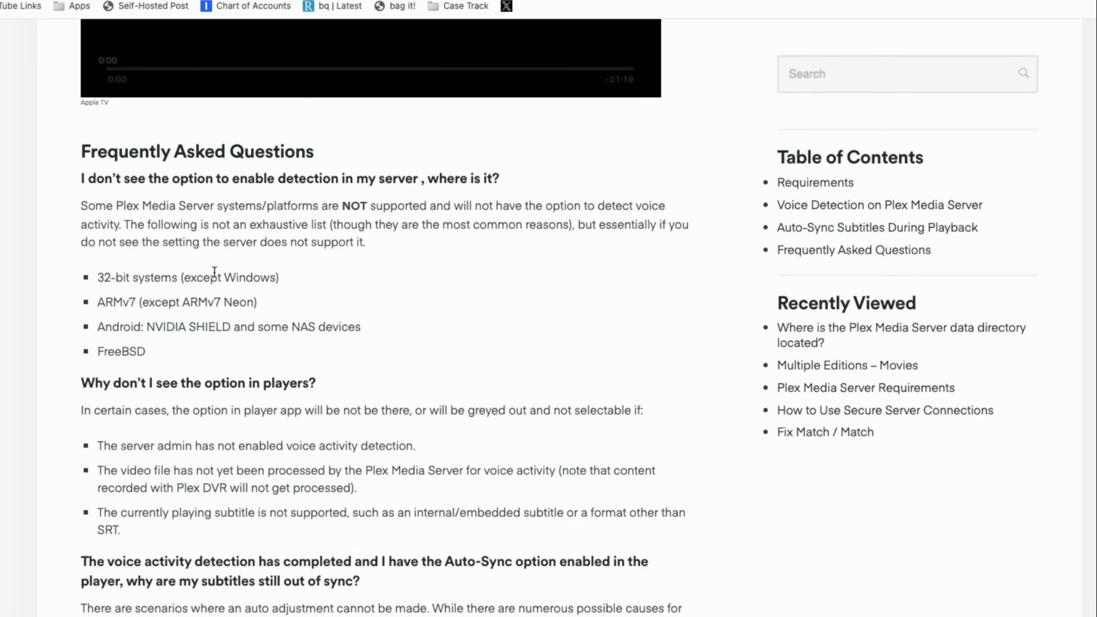
{"action": "triple_click", "coordinate": [215, 272]}
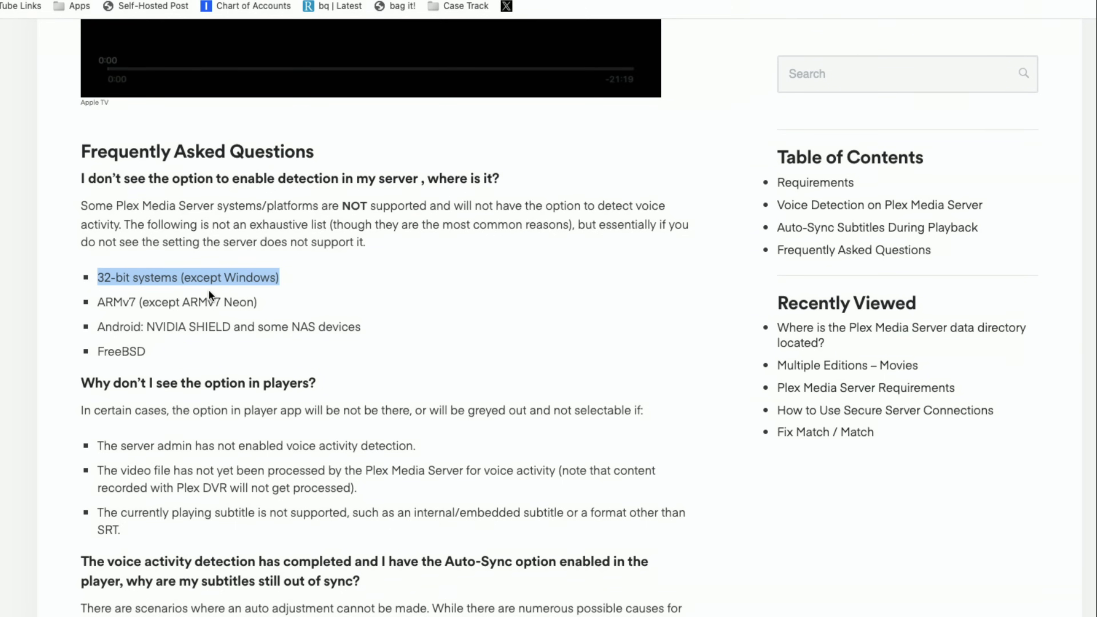
{"action": "triple_click", "coordinate": [181, 299]}
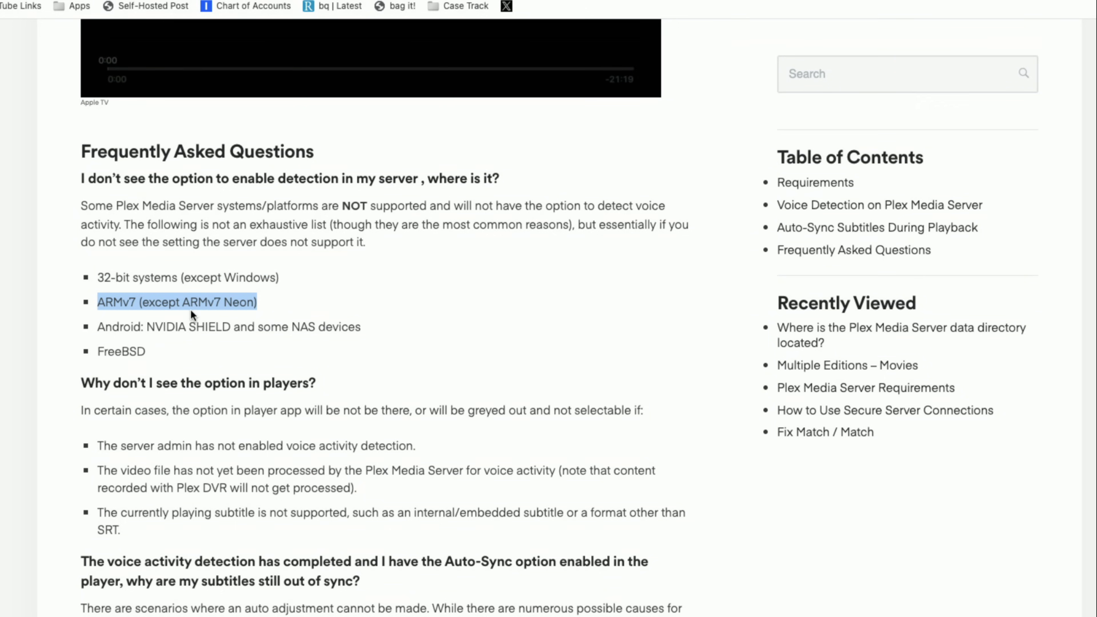
{"action": "triple_click", "coordinate": [194, 327]}
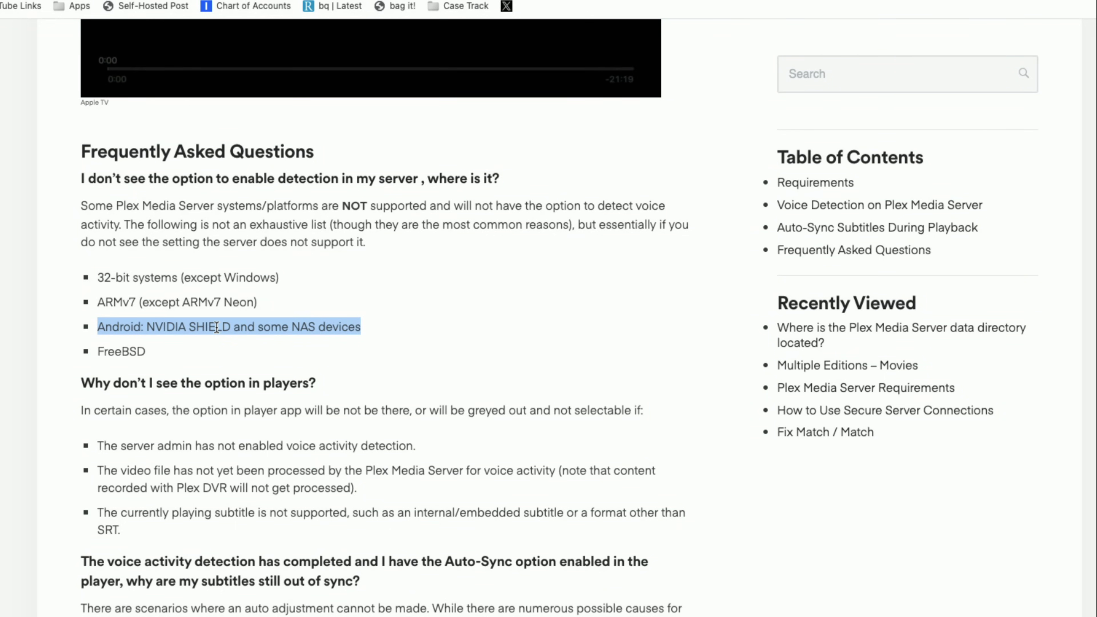
{"action": "triple_click", "coordinate": [141, 350]}
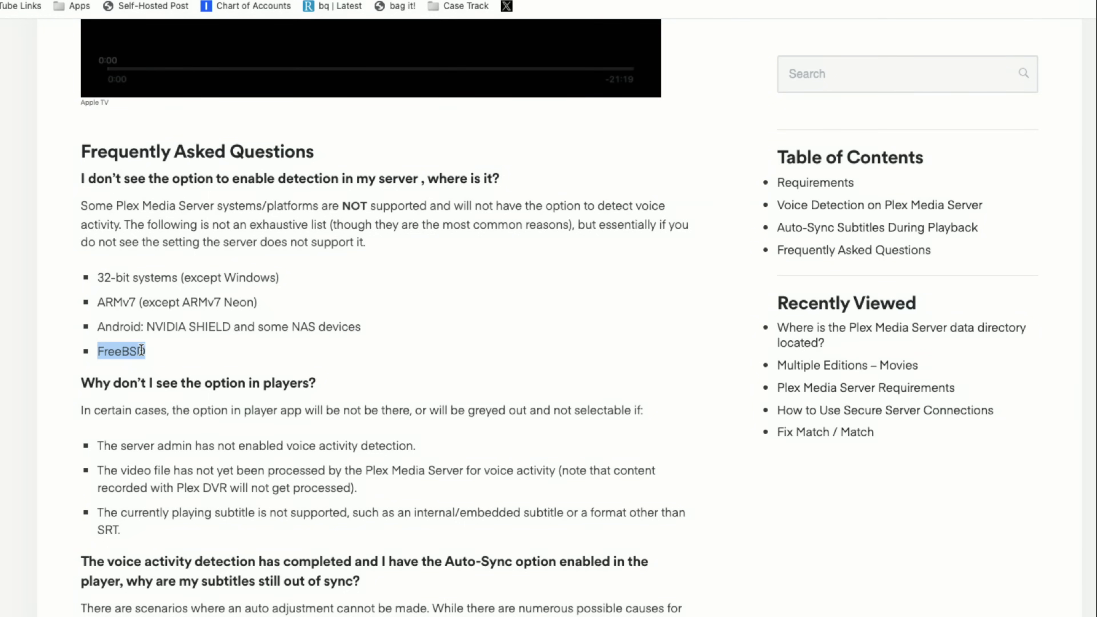
{"action": "left_click", "coordinate": [205, 331]}
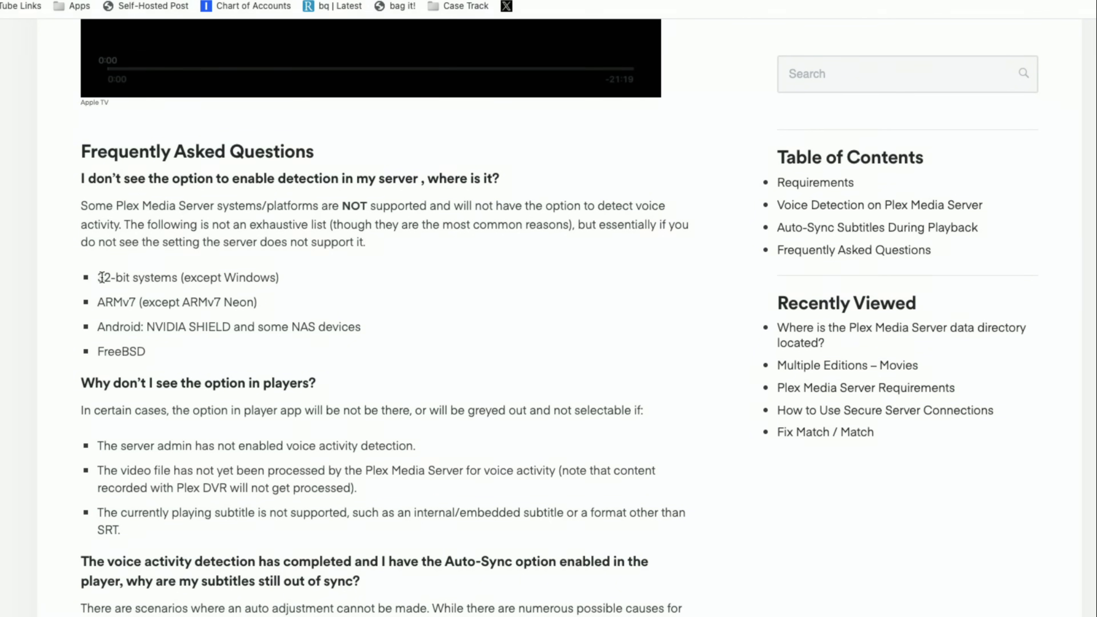
{"action": "left_click_drag", "start_coordinate": [101, 277], "coordinate": [192, 355]}
{"action": "left_click", "coordinate": [191, 355]}
{"action": "scroll", "coordinate": [193, 358], "scroll_direction": "up", "scroll_amount": 1}
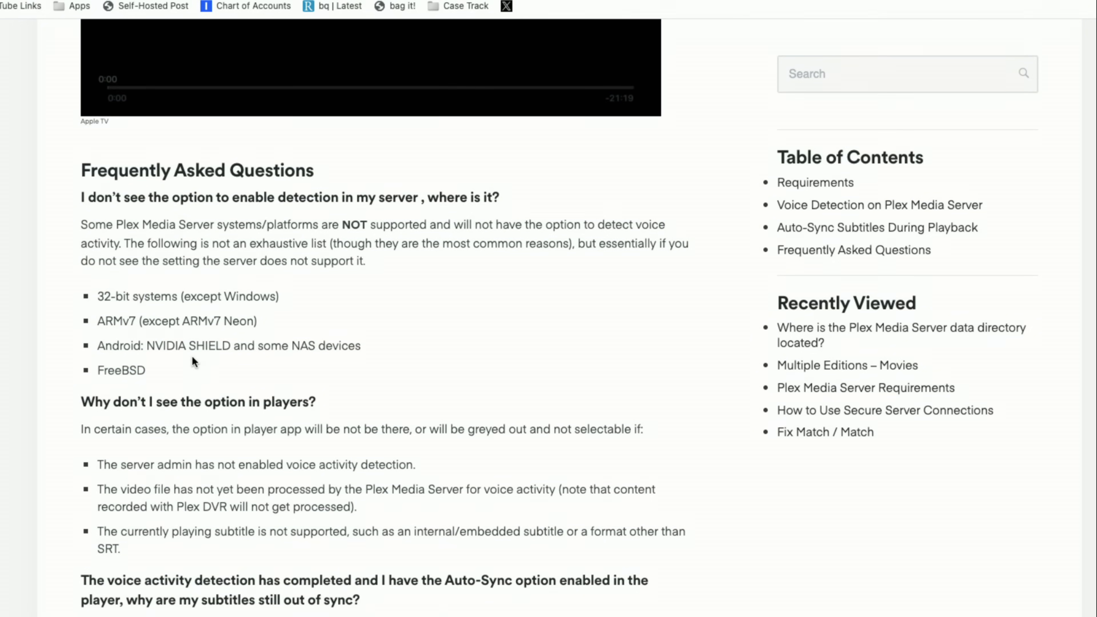
Review the article's Voice Detection on Plex Media Server instructions and its list of supported players
{"action": "scroll", "coordinate": [192, 358], "scroll_direction": "up", "scroll_amount": 15}
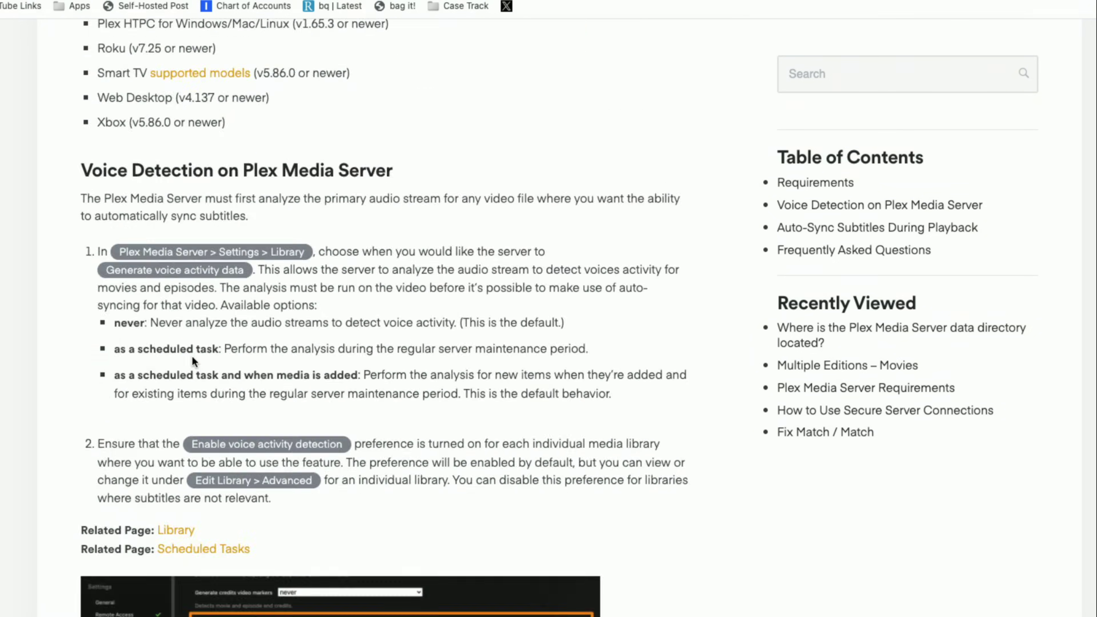
{"action": "scroll", "coordinate": [192, 358], "scroll_direction": "down", "scroll_amount": 8}
{"action": "scroll", "coordinate": [192, 358], "scroll_direction": "down", "scroll_amount": 8}
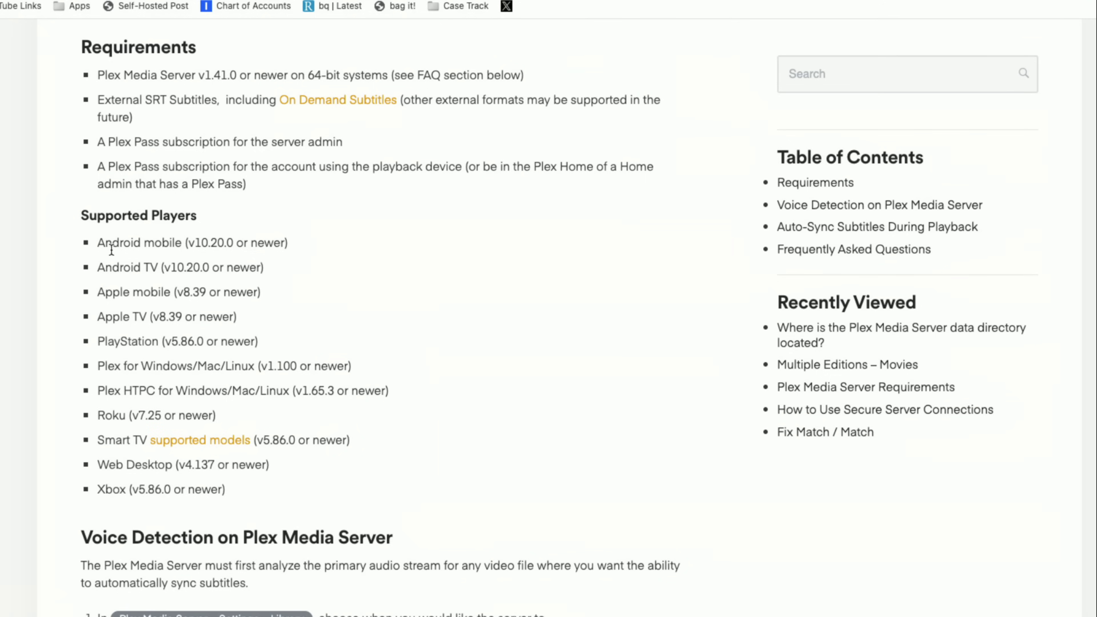
{"action": "scroll", "coordinate": [111, 250], "scroll_direction": "down", "scroll_amount": 3}
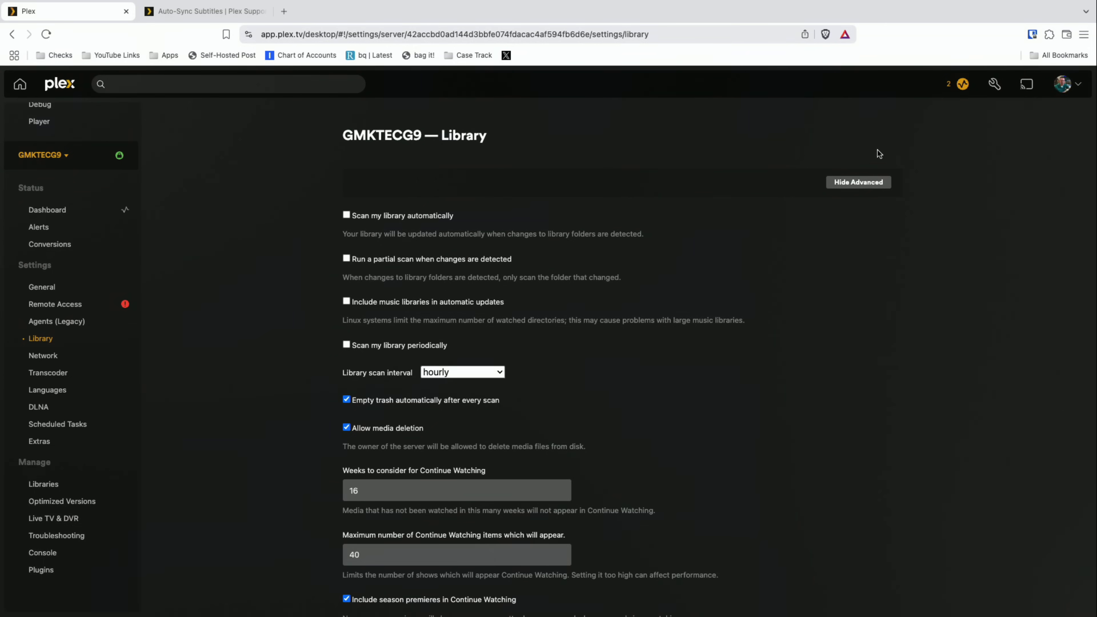
In the Plex server's Library settings, set Generate voice activity data to "as a scheduled task and when media is added"
{"action": "left_click", "coordinate": [862, 184]}
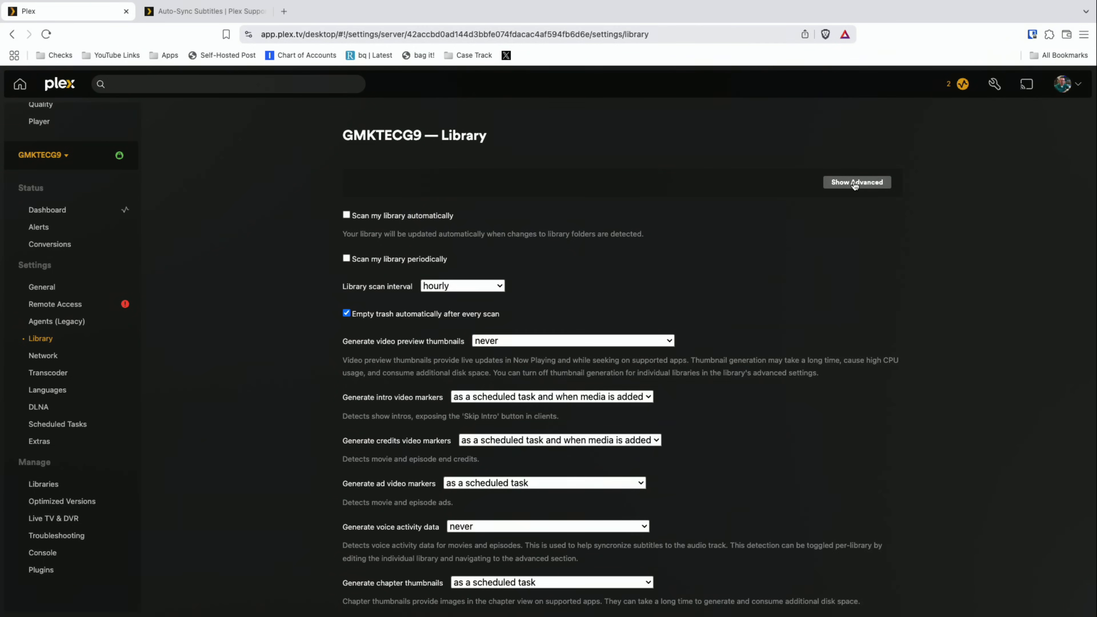
{"action": "left_click", "coordinate": [856, 183]}
{"action": "scroll", "coordinate": [758, 249], "scroll_direction": "down", "scroll_amount": 2}
{"action": "scroll", "coordinate": [758, 249], "scroll_direction": "down", "scroll_amount": 13}
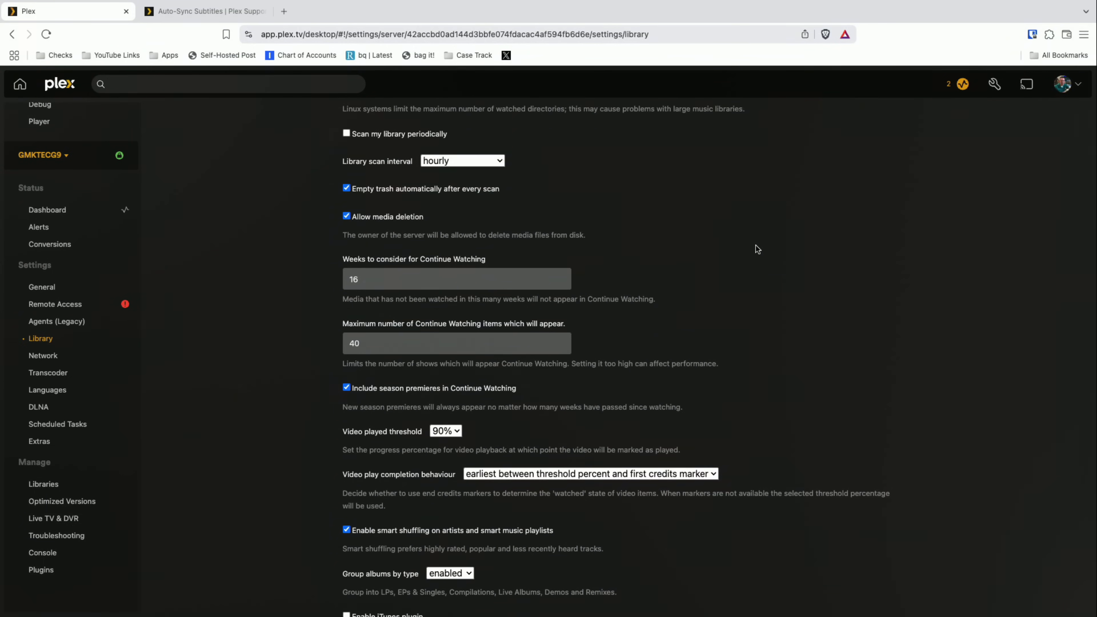
{"action": "scroll", "coordinate": [758, 250], "scroll_direction": "down", "scroll_amount": 5}
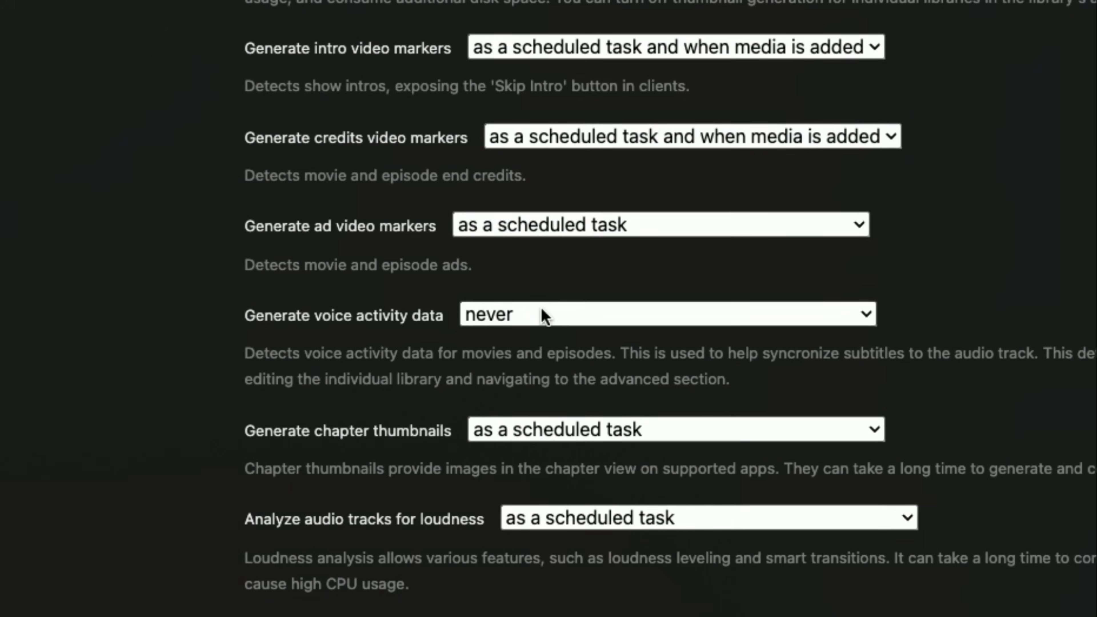
{"action": "left_click", "coordinate": [546, 314]}
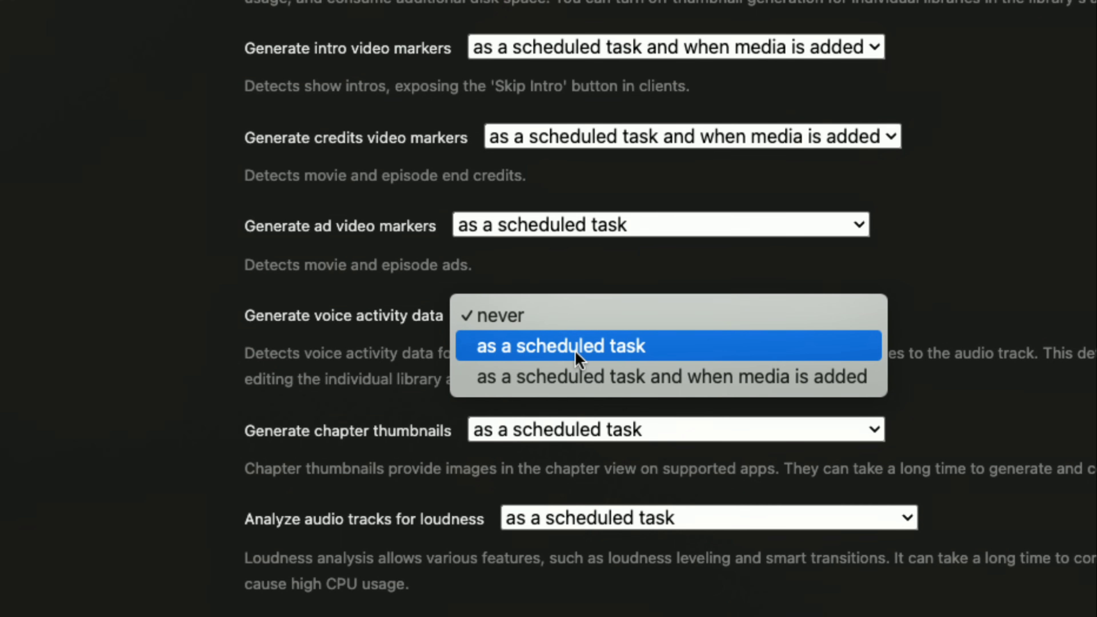
{"action": "left_click", "coordinate": [586, 376]}
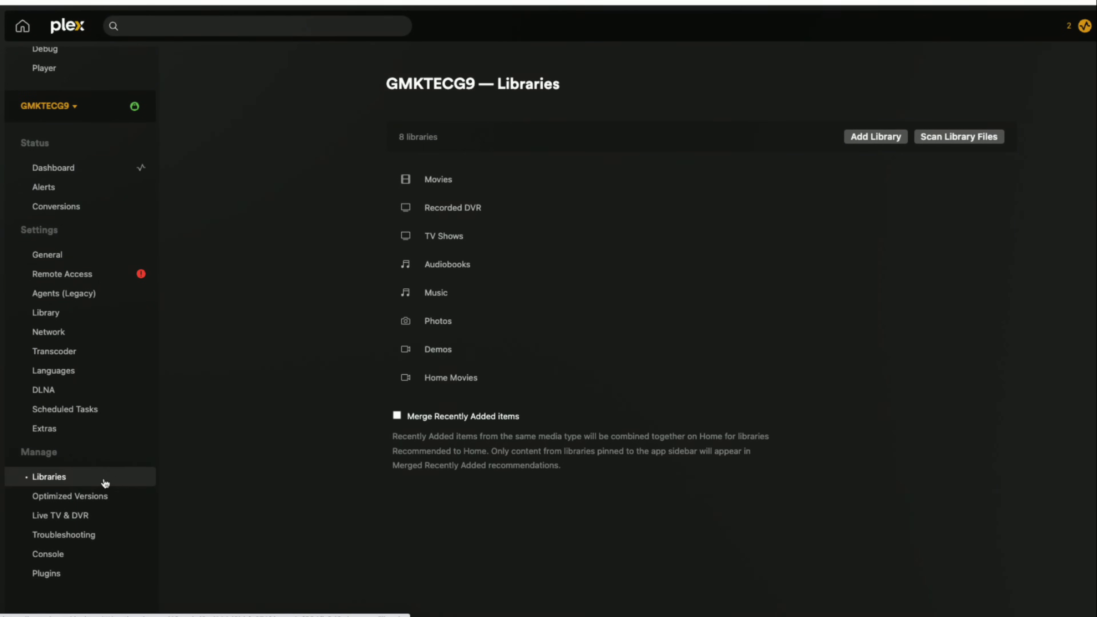
Check the Enable voice activity detection option in the Demos library's advanced settings and save the library
{"action": "left_click", "coordinate": [65, 476]}
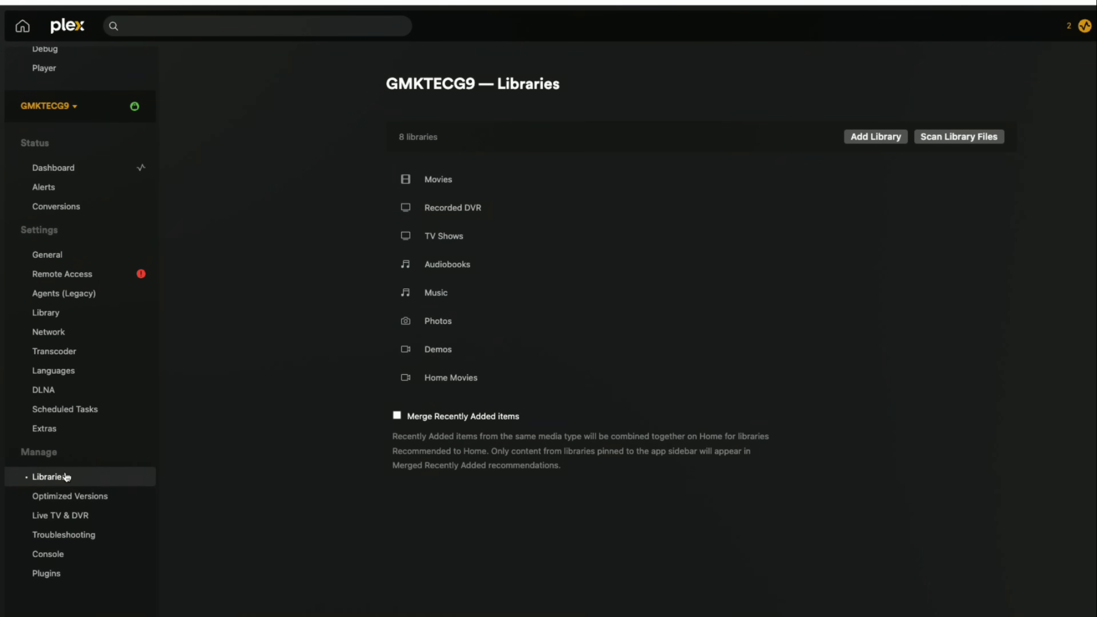
{"action": "mouse_move", "coordinate": [519, 350]}
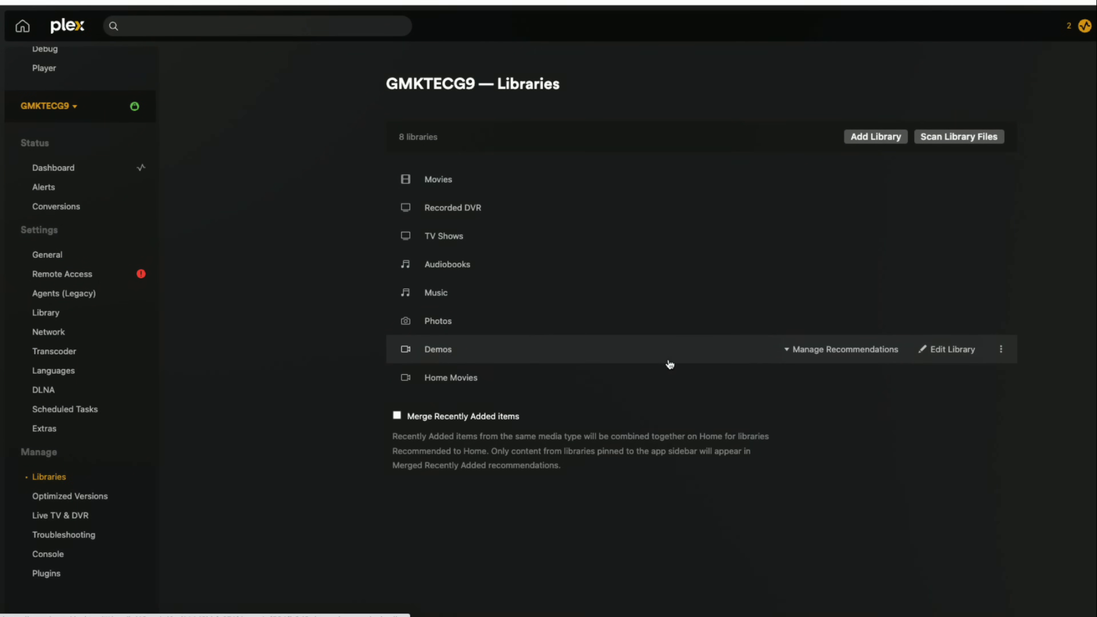
{"action": "left_click", "coordinate": [945, 350]}
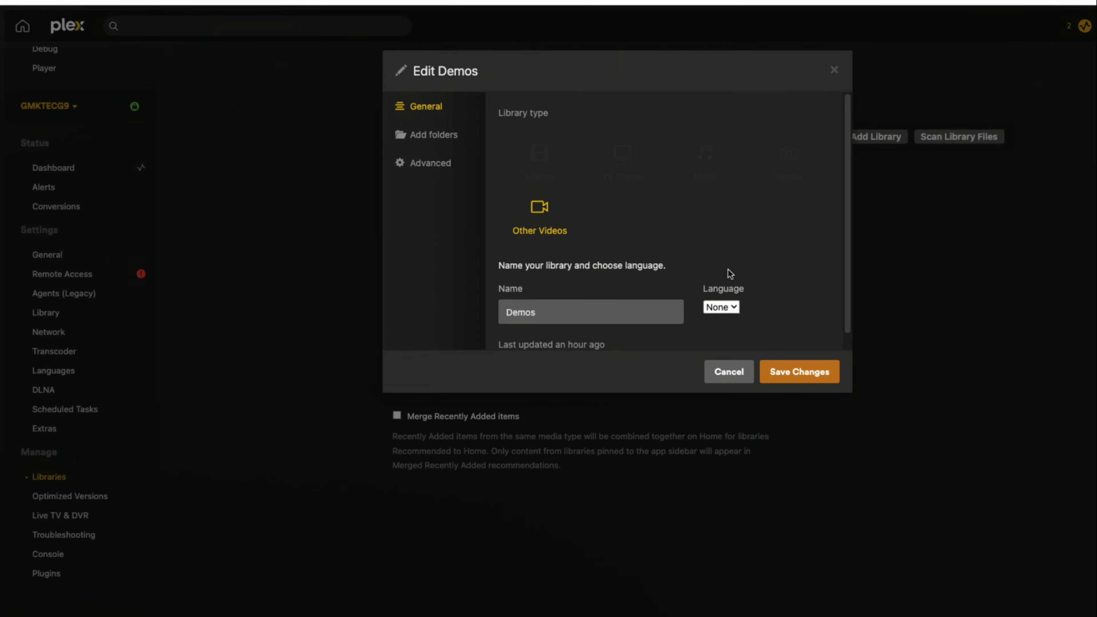
{"action": "left_click", "coordinate": [440, 170]}
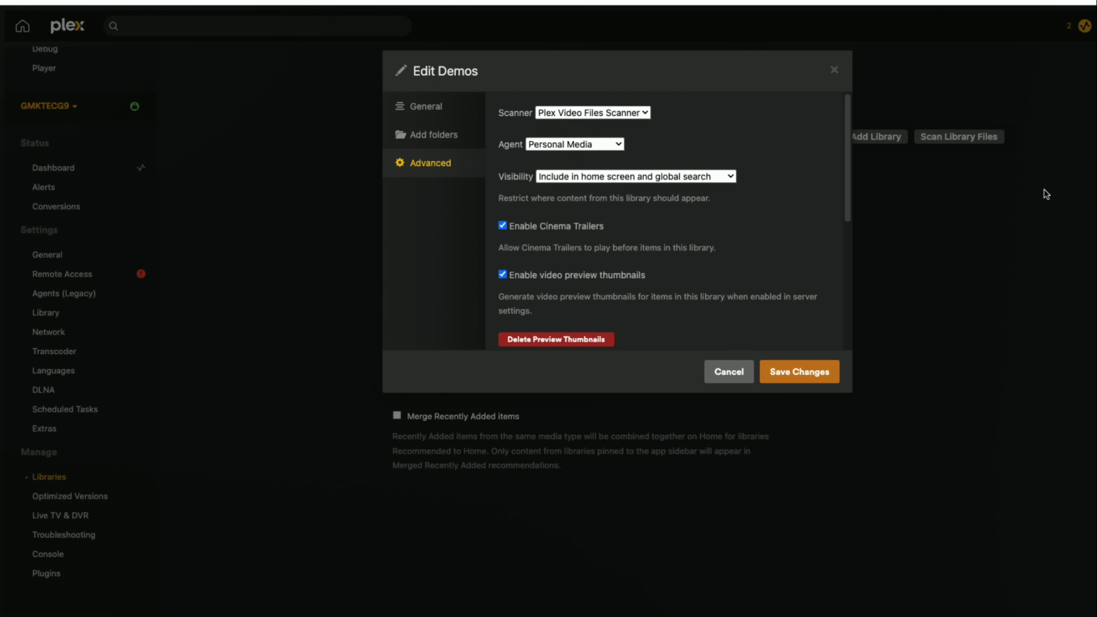
{"action": "scroll", "coordinate": [633, 198], "scroll_direction": "down", "scroll_amount": 5}
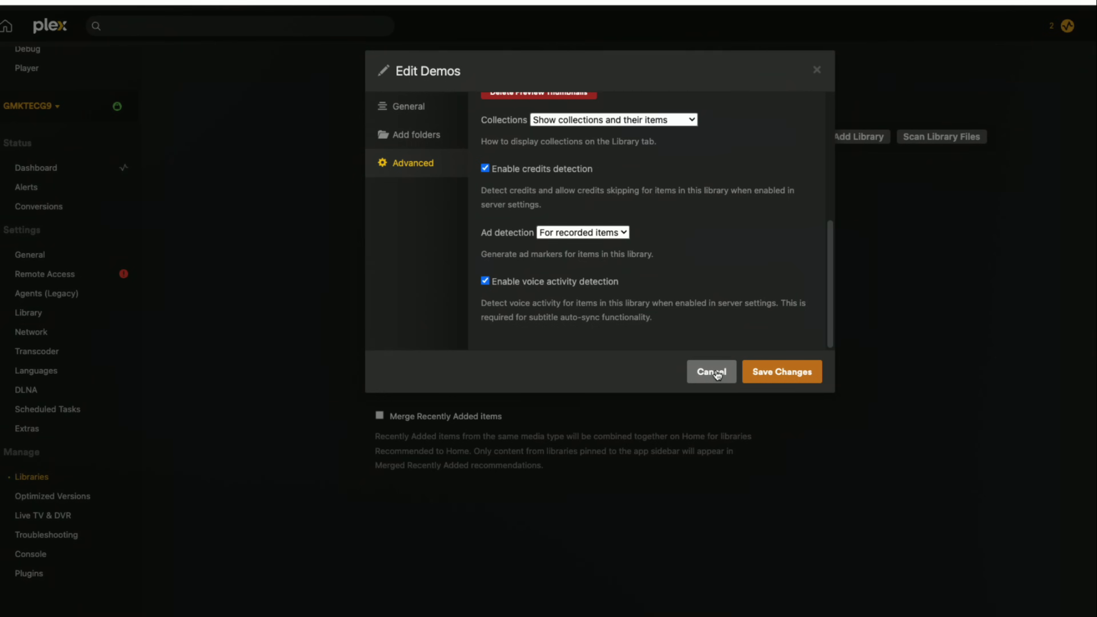
{"action": "left_click", "coordinate": [812, 374]}
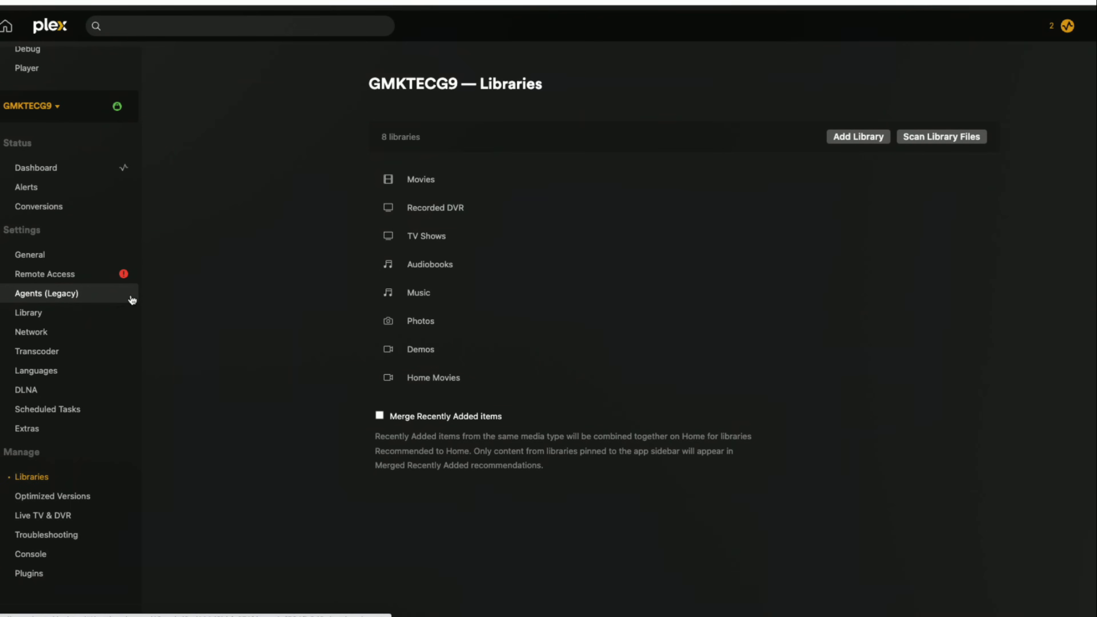
Run Analyze on the Meridian movie in the Demos library and open the server activity view
{"action": "scroll", "coordinate": [84, 305], "scroll_direction": "up", "scroll_amount": 6}
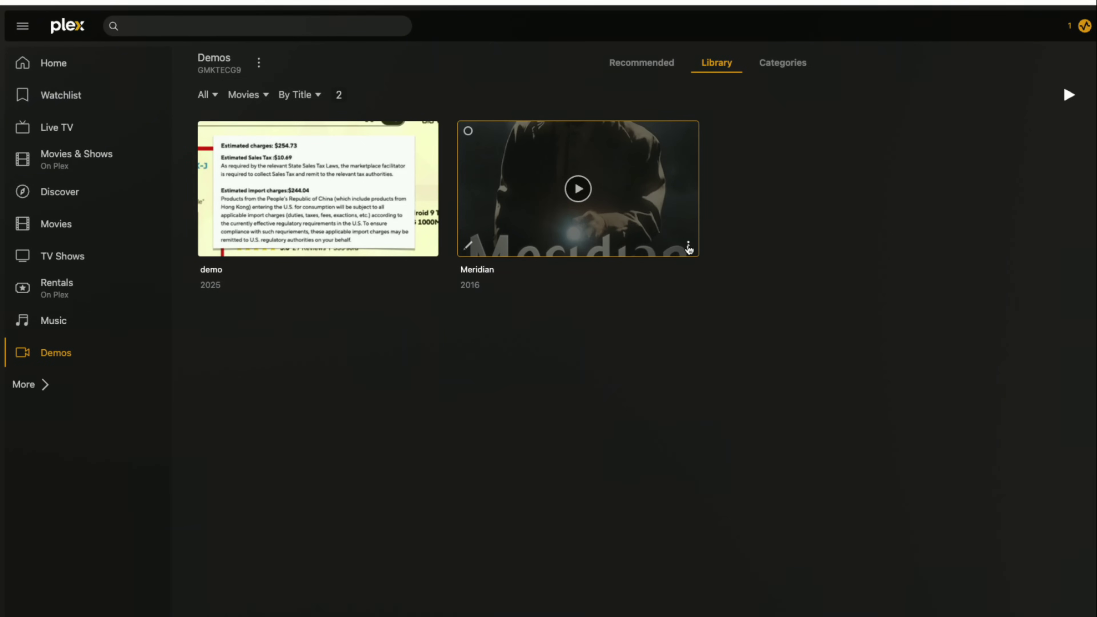
{"action": "left_click", "coordinate": [688, 247]}
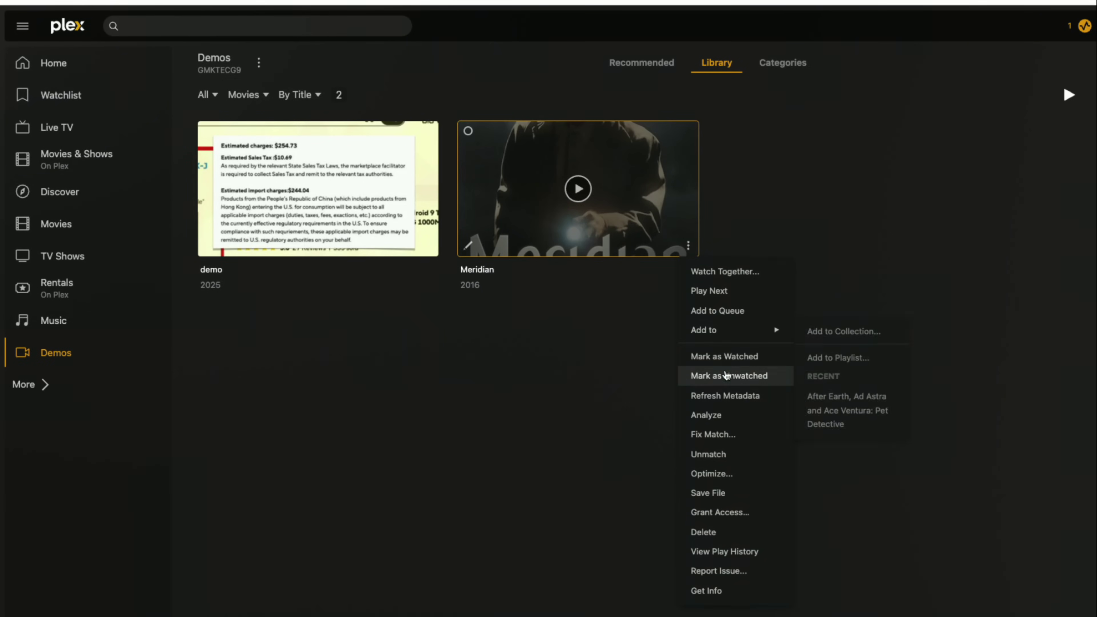
{"action": "left_click", "coordinate": [713, 415]}
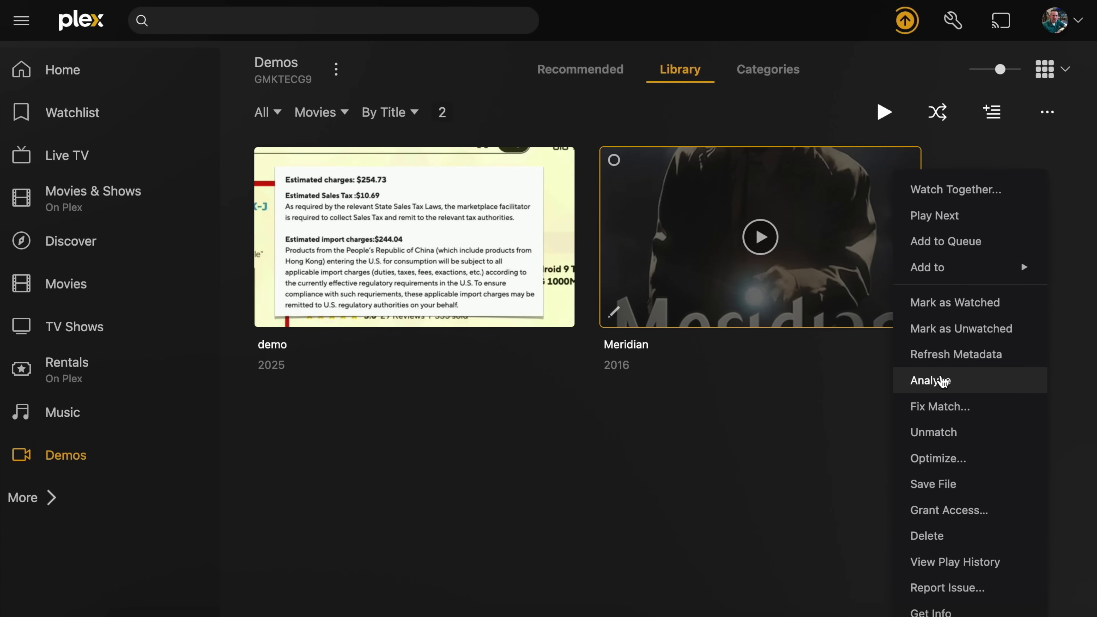
{"action": "left_click", "coordinate": [942, 381]}
{"action": "left_click", "coordinate": [905, 20]}
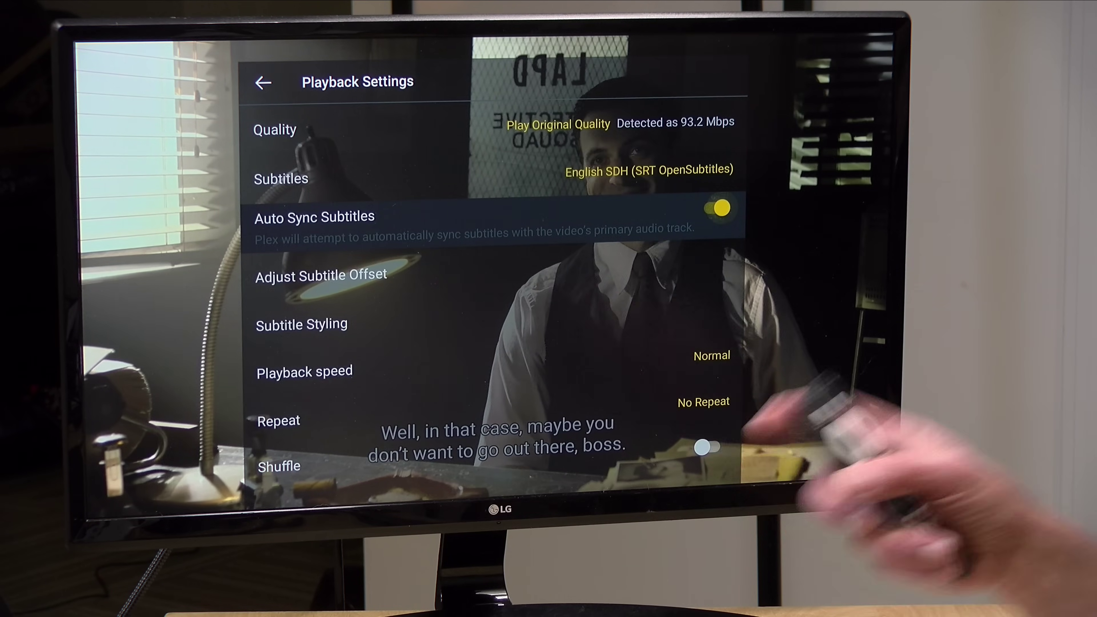
On the TV player, turn off Auto Sync Subtitles in Meridian's playback settings and return to the playing movie
{"action": "key", "text": "Return"}
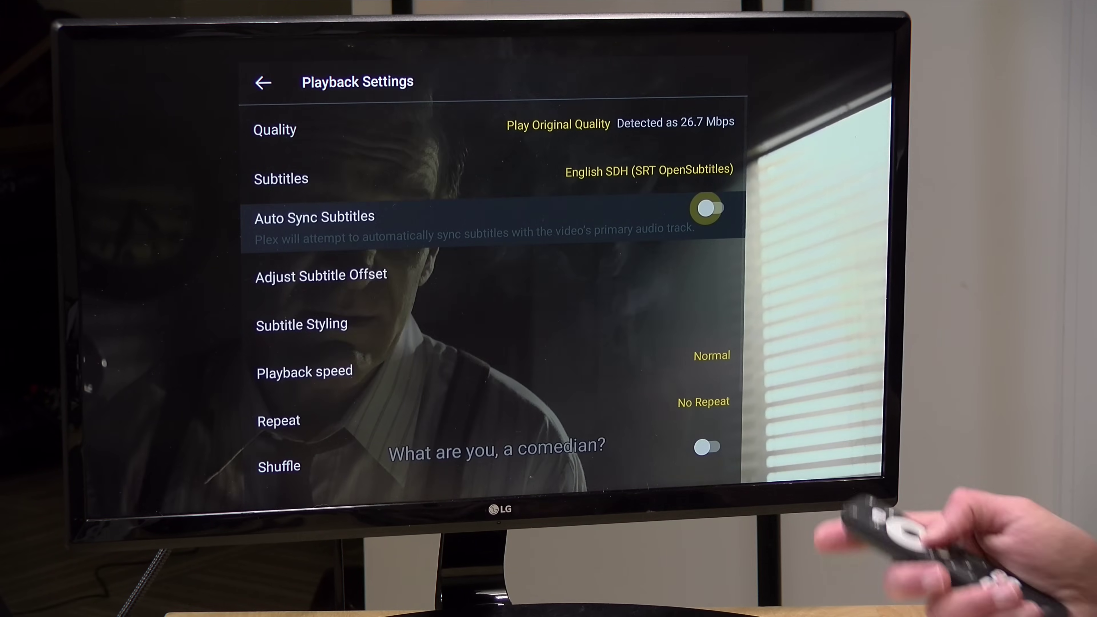
{"action": "key", "text": "Down"}
{"action": "key", "text": "Up"}
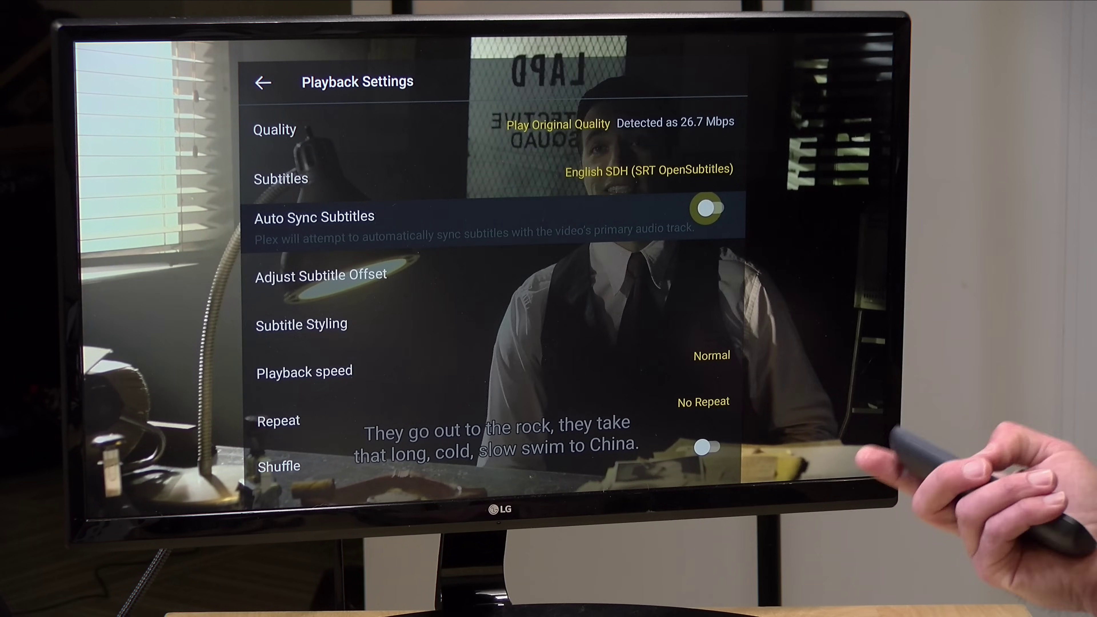
{"action": "key", "text": "Escape"}
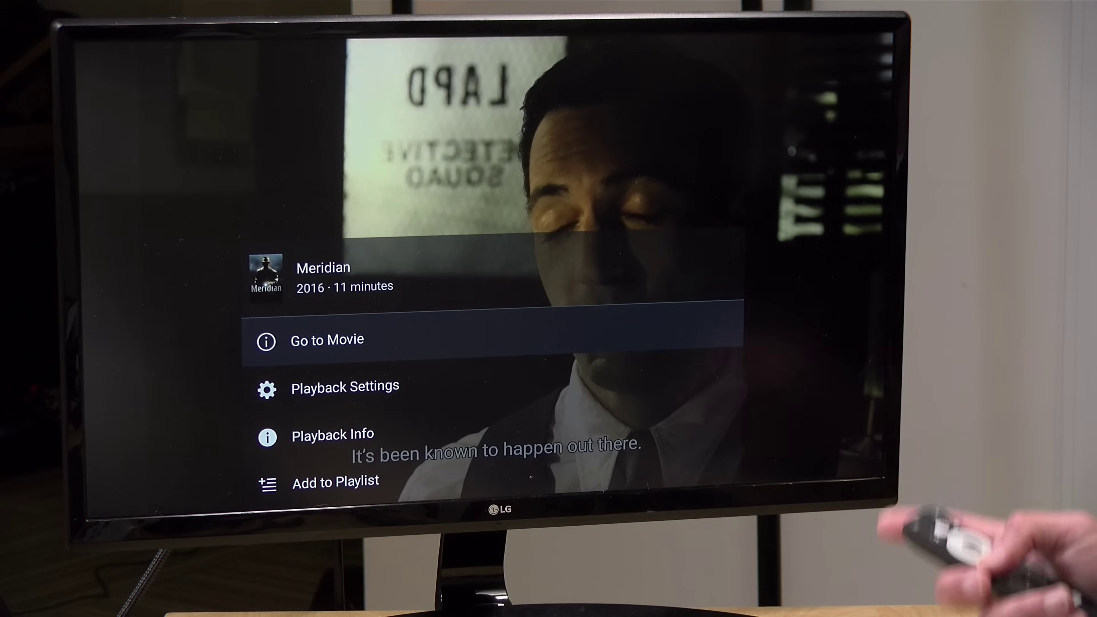
{"action": "key", "text": "Escape"}
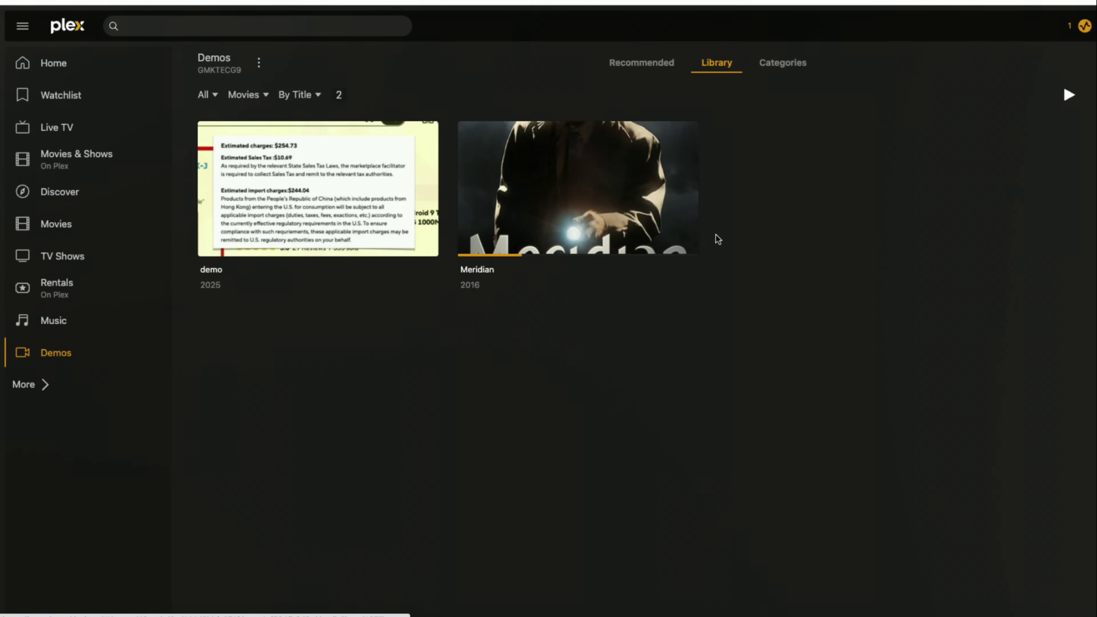
In Plex on the web, open the media info for the Meridian movie and look through its details
{"action": "left_click", "coordinate": [688, 247]}
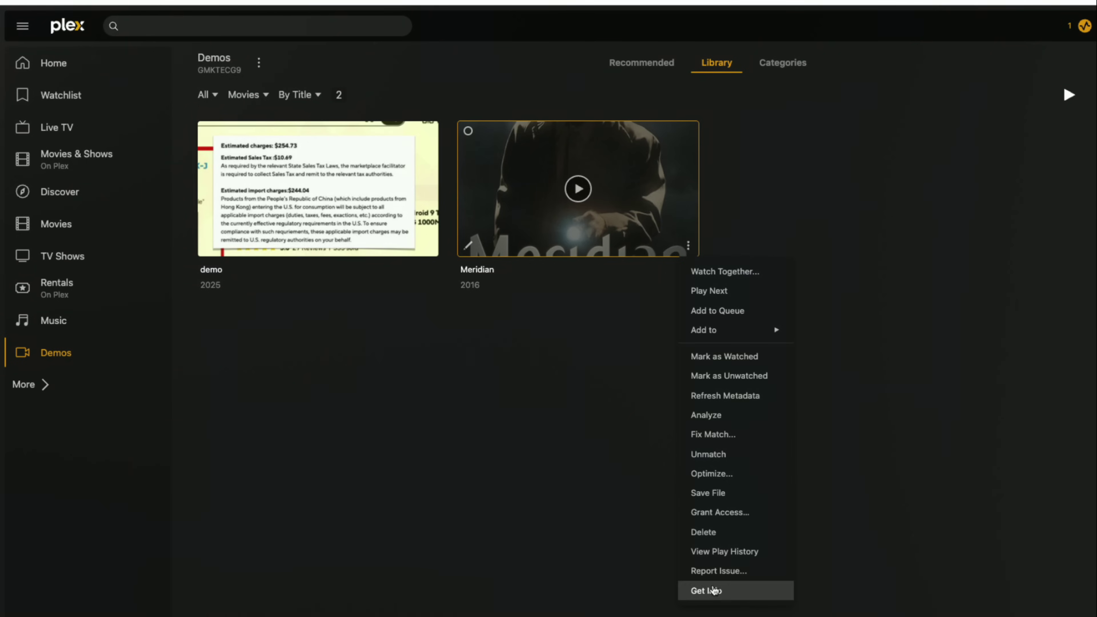
{"action": "left_click", "coordinate": [713, 591]}
{"action": "scroll", "coordinate": [572, 242], "scroll_direction": "down", "scroll_amount": 1}
{"action": "scroll", "coordinate": [572, 242], "scroll_direction": "down", "scroll_amount": 2}
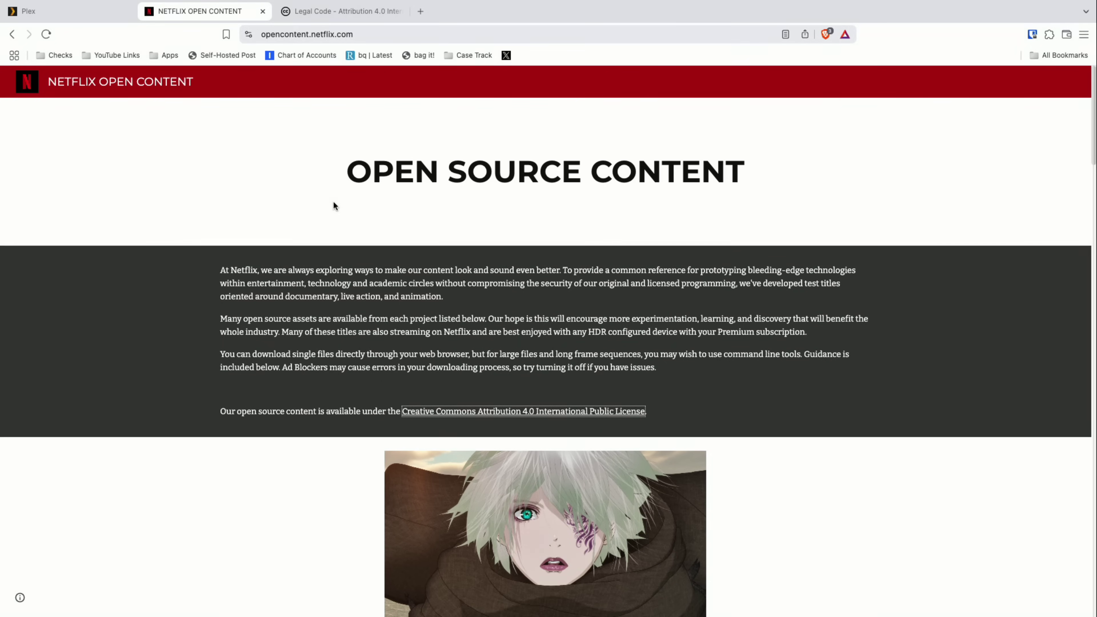
Browse the open source titles and their downloadable assets on the Netflix Open Content page
{"action": "scroll", "coordinate": [333, 203], "scroll_direction": "down", "scroll_amount": 10}
{"action": "scroll", "coordinate": [334, 202], "scroll_direction": "down", "scroll_amount": 18}
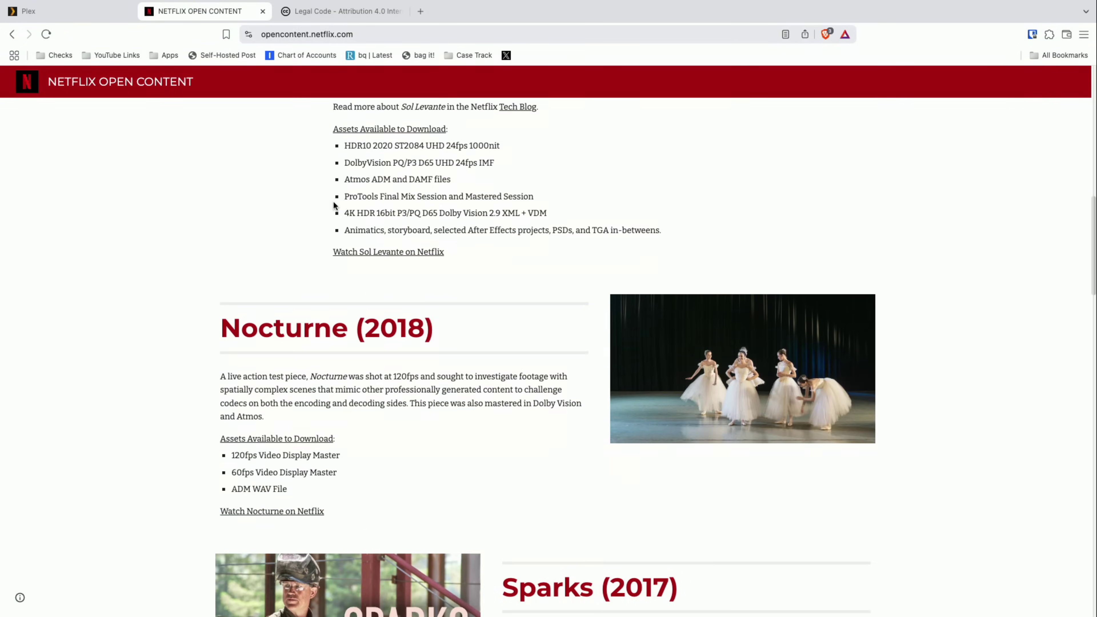
{"action": "scroll", "coordinate": [334, 202], "scroll_direction": "down", "scroll_amount": 8}
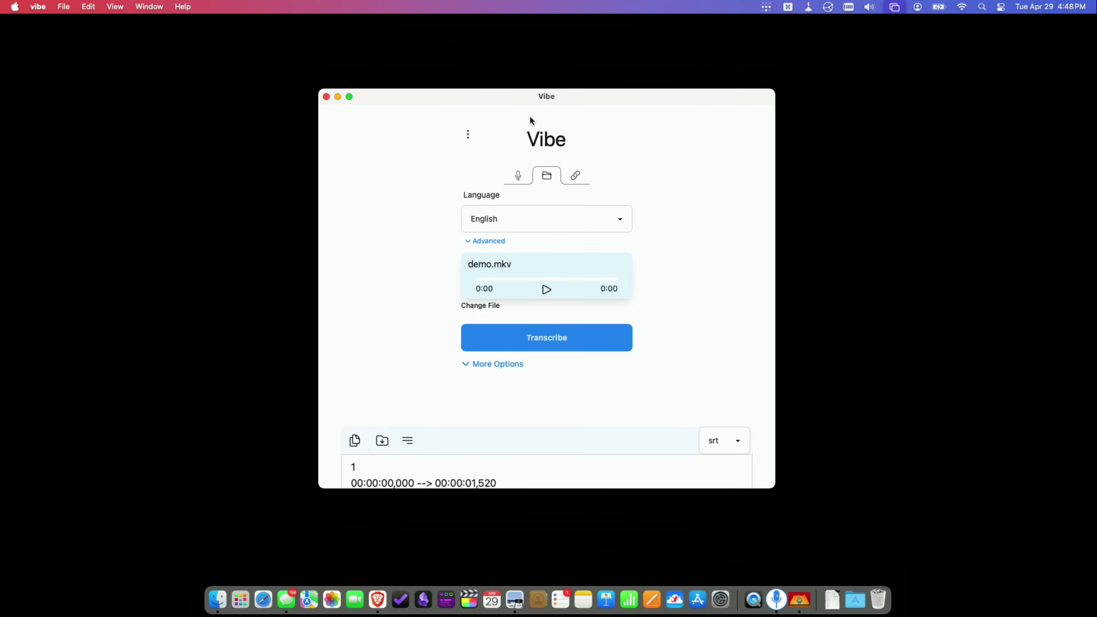
In Vibe, start transcribing demo.mkv with the language kept at English and the output format at srt
{"action": "left_click_drag", "start_coordinate": [548, 95], "coordinate": [529, 102]}
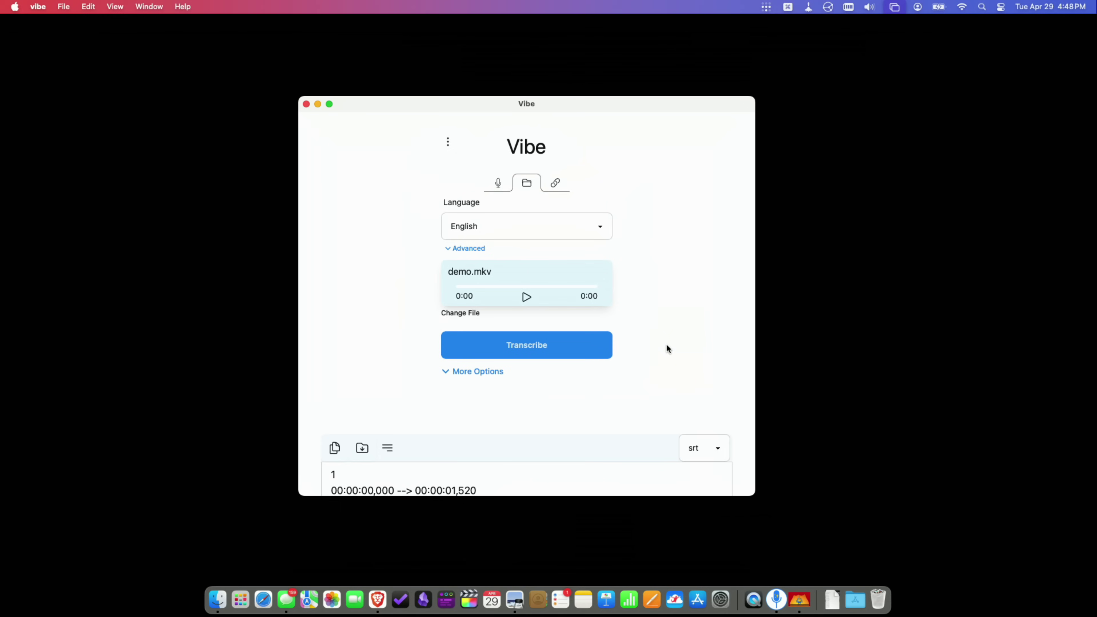
{"action": "left_click", "coordinate": [595, 353]}
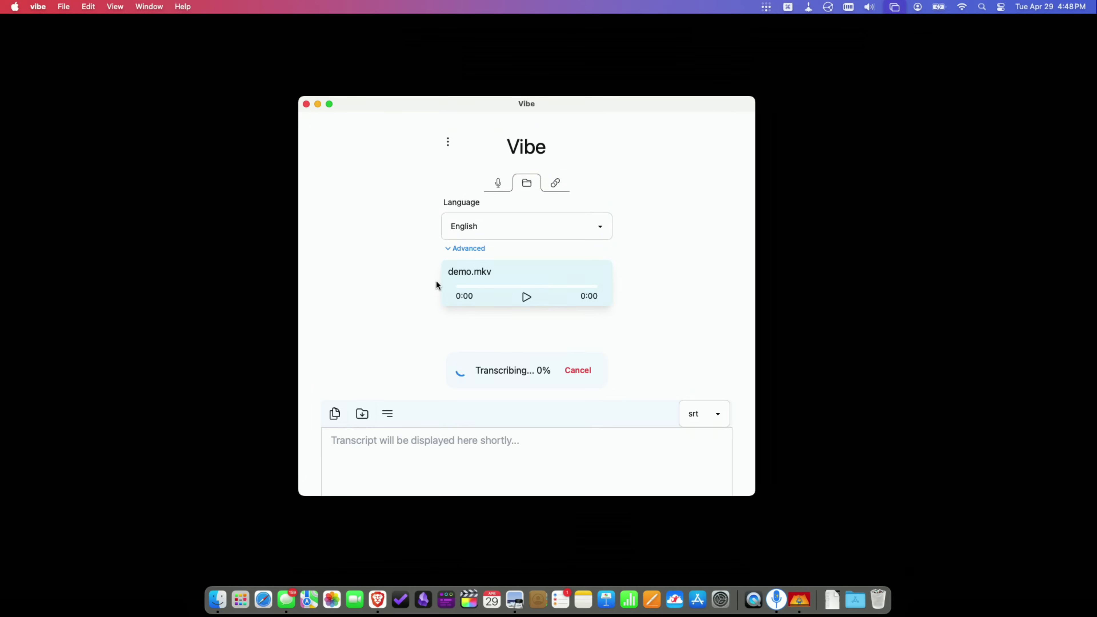
Look through the numbered, time-stamped subtitle lines of the demo.mkv transcript while the transcription runs, and return to the start
{"action": "scroll", "coordinate": [369, 283], "scroll_direction": "down", "scroll_amount": 5}
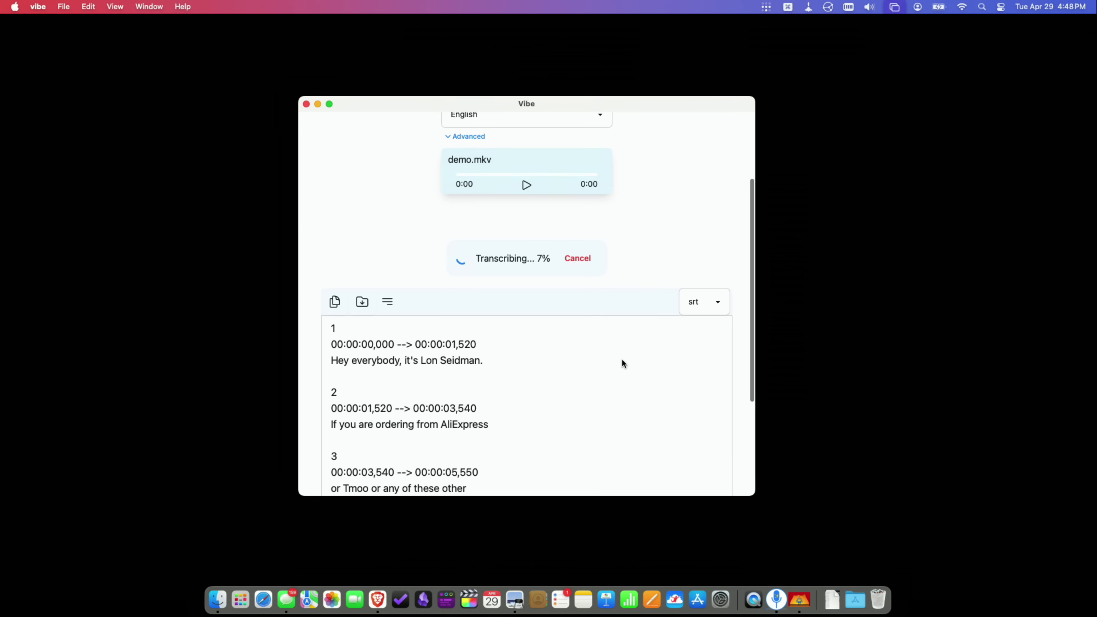
{"action": "scroll", "coordinate": [589, 397], "scroll_direction": "down", "scroll_amount": 2}
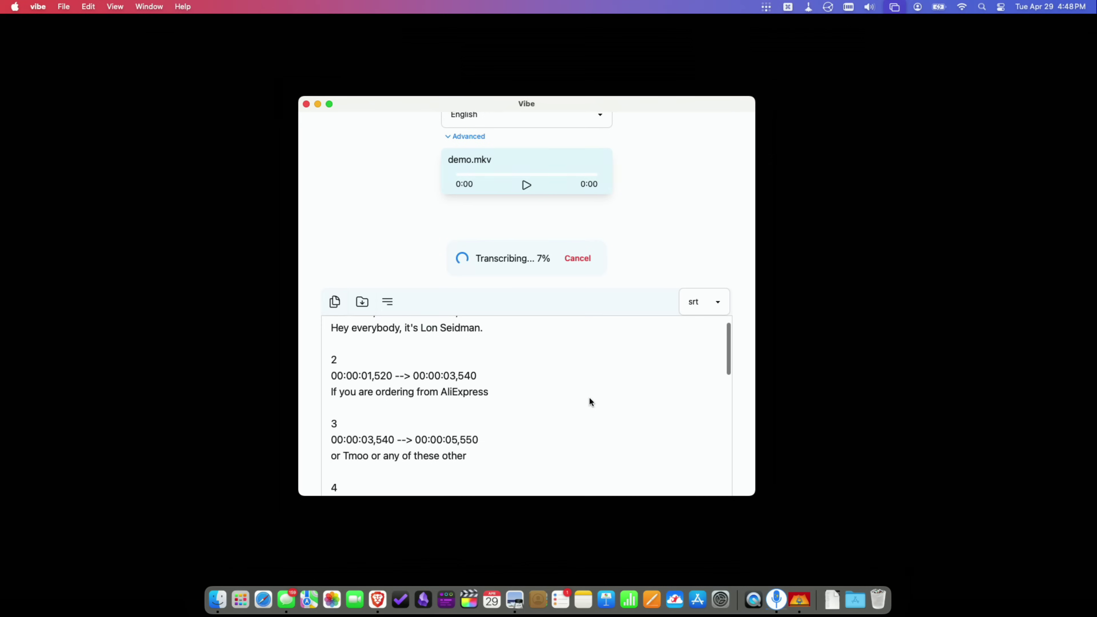
{"action": "scroll", "coordinate": [307, 374], "scroll_direction": "down", "scroll_amount": 5}
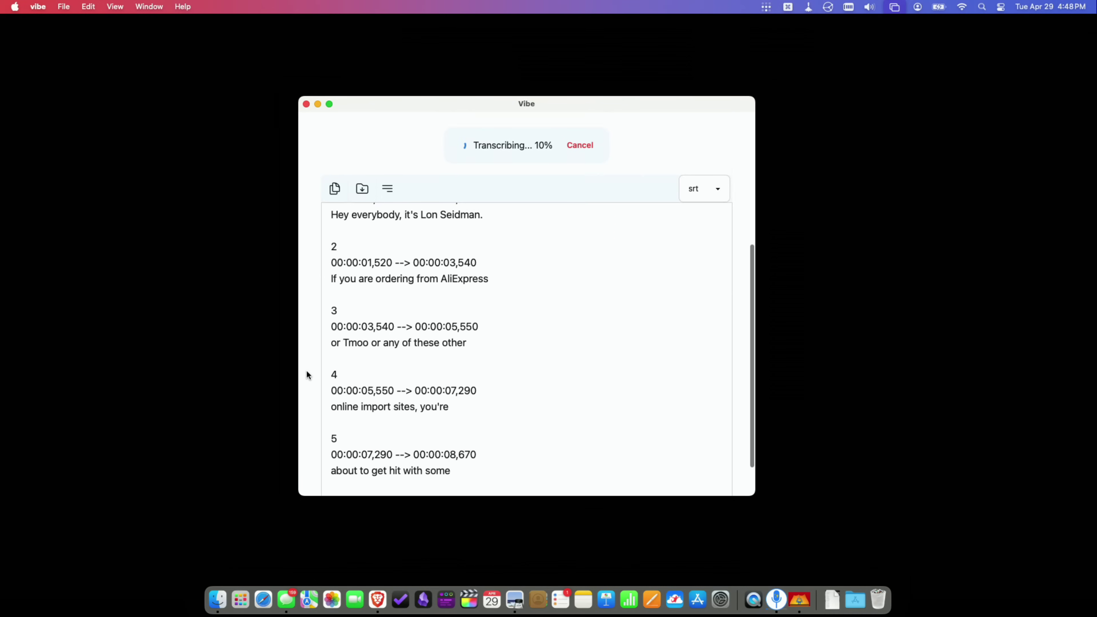
{"action": "scroll", "coordinate": [435, 305], "scroll_direction": "down", "scroll_amount": 10}
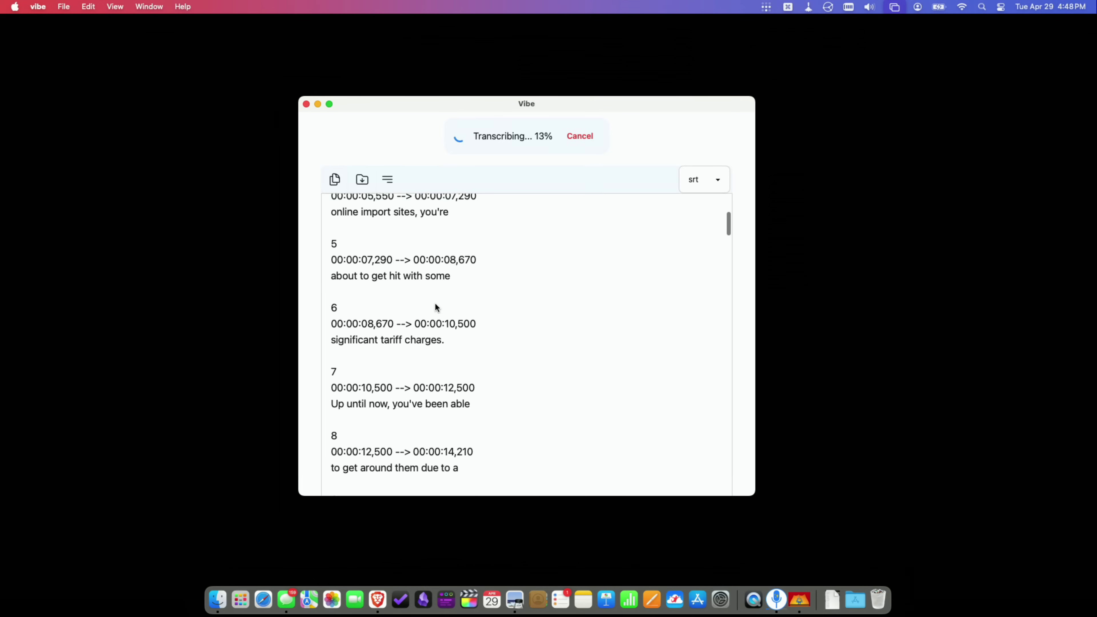
{"action": "scroll", "coordinate": [434, 305], "scroll_direction": "down", "scroll_amount": 8}
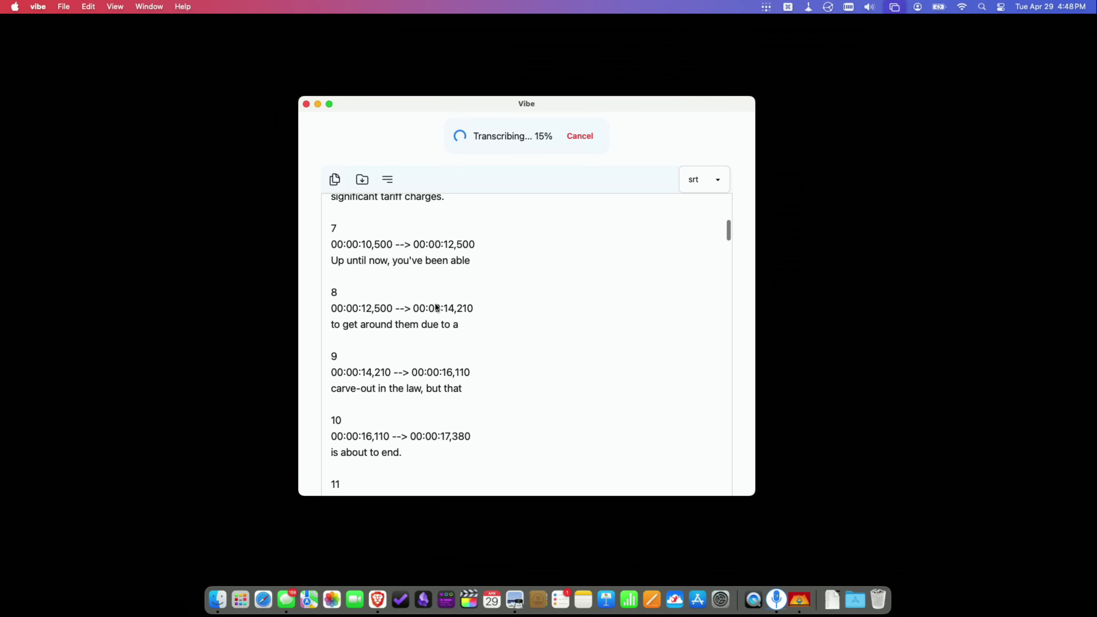
{"action": "scroll", "coordinate": [435, 307], "scroll_direction": "down", "scroll_amount": 9}
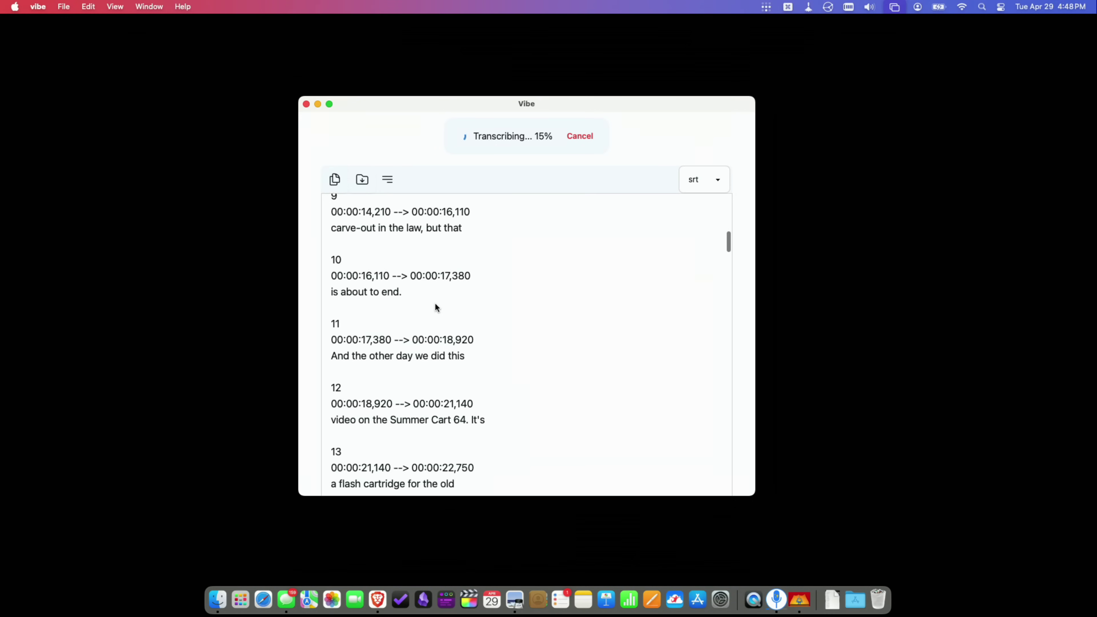
{"action": "scroll", "coordinate": [435, 307], "scroll_direction": "down", "scroll_amount": 20}
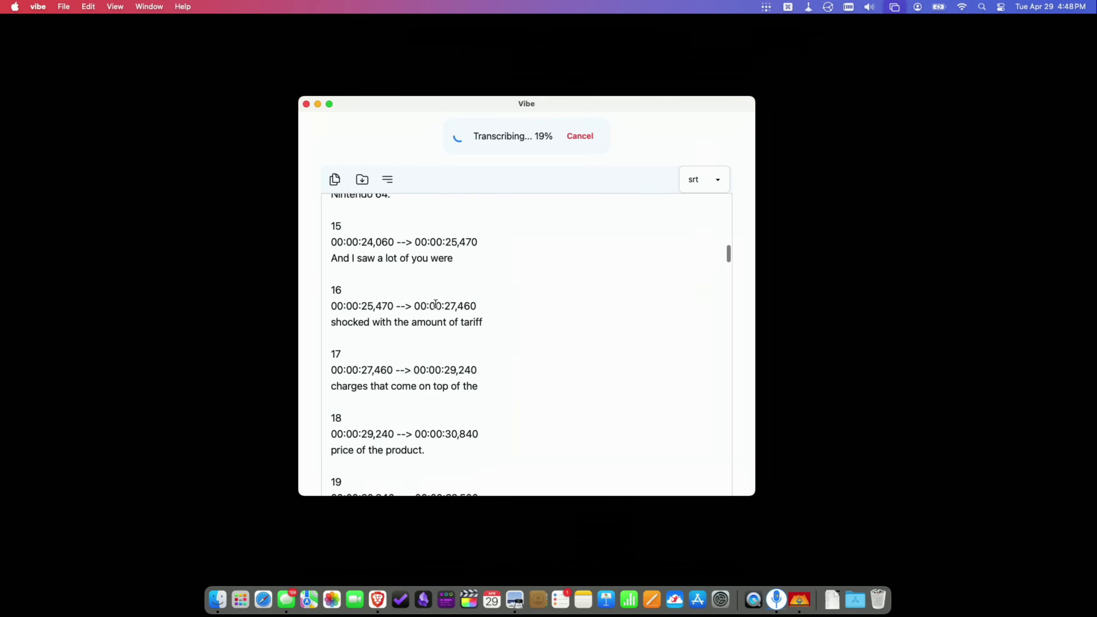
{"action": "scroll", "coordinate": [436, 303], "scroll_direction": "up", "scroll_amount": 20}
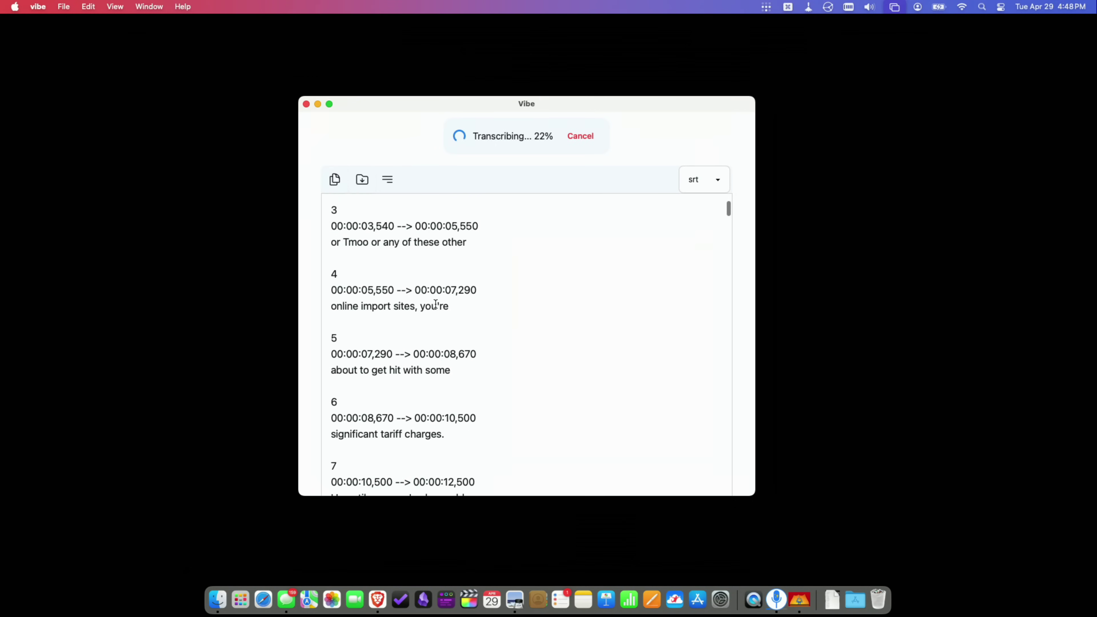
{"action": "scroll", "coordinate": [436, 304], "scroll_direction": "up", "scroll_amount": 7}
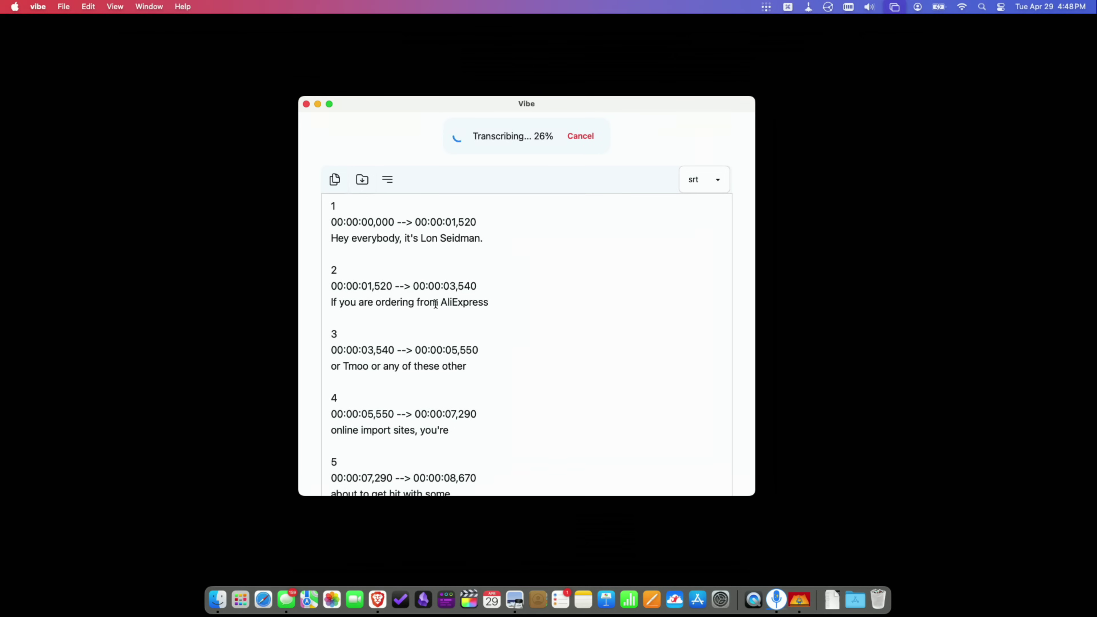
{"action": "scroll", "coordinate": [435, 304], "scroll_direction": "down", "scroll_amount": 10}
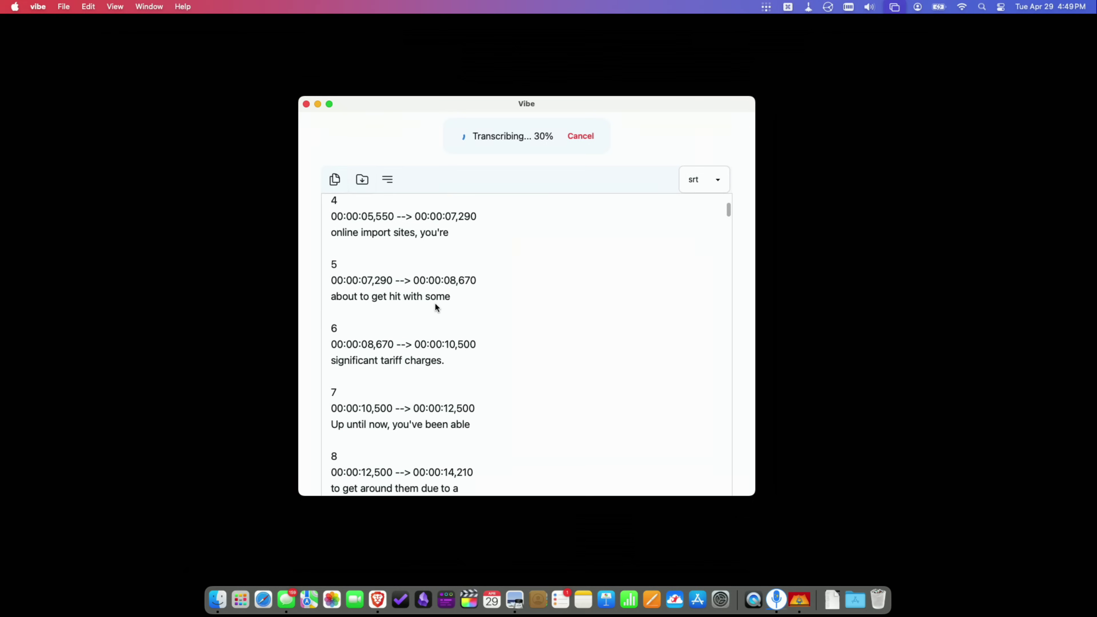
{"action": "scroll", "coordinate": [435, 303], "scroll_direction": "down", "scroll_amount": 4}
{"action": "scroll", "coordinate": [434, 304], "scroll_direction": "down", "scroll_amount": 2}
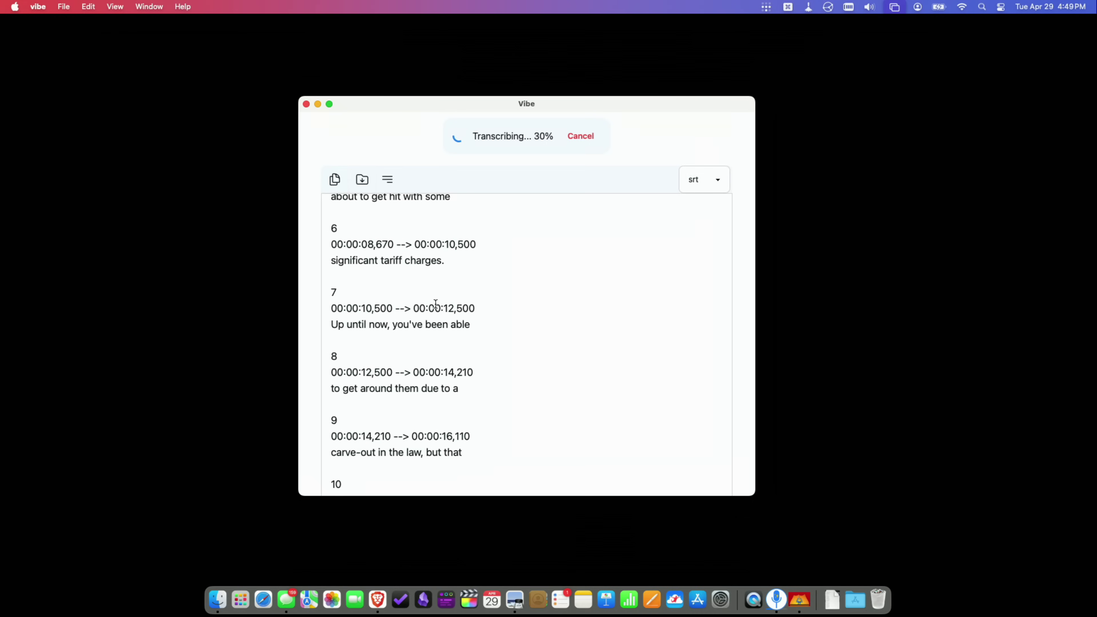
{"action": "scroll", "coordinate": [436, 304], "scroll_direction": "down", "scroll_amount": 10}
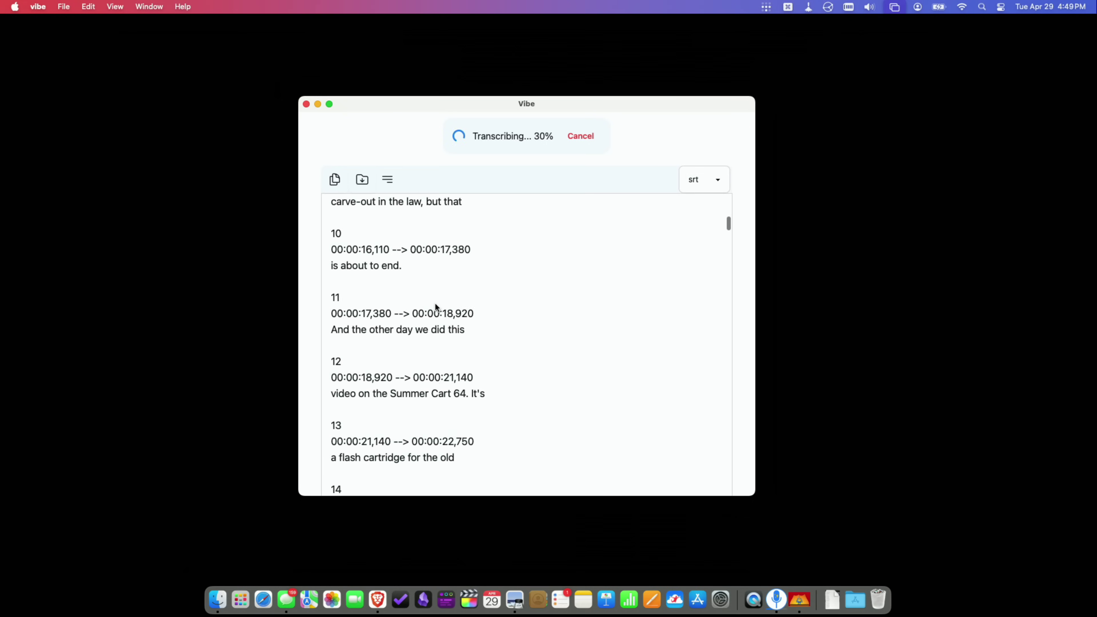
{"action": "scroll", "coordinate": [435, 302], "scroll_direction": "up", "scroll_amount": 15}
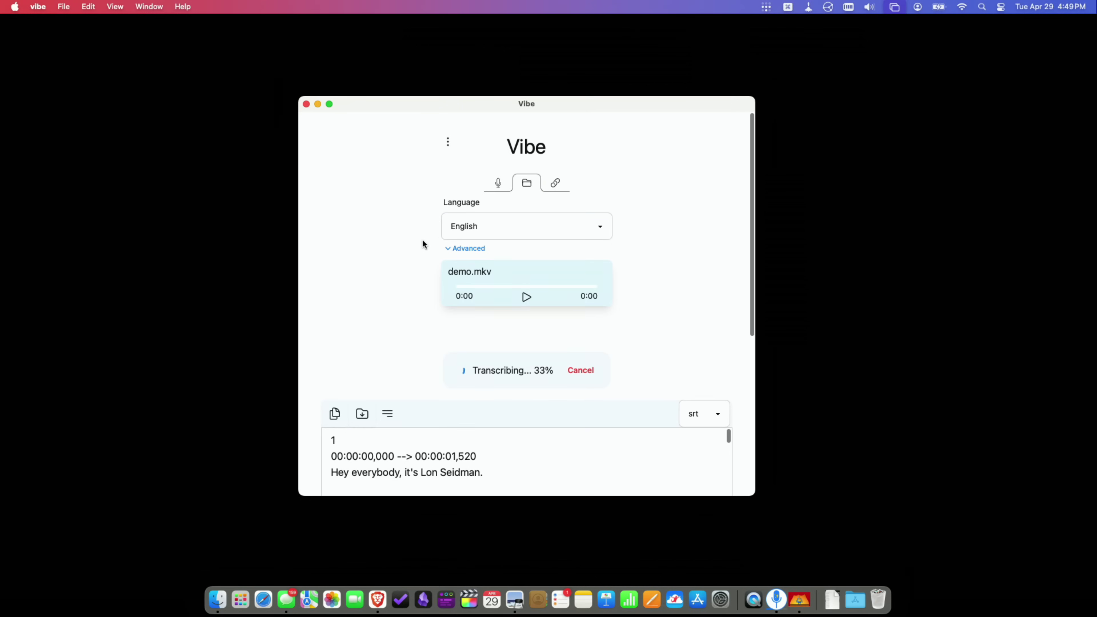